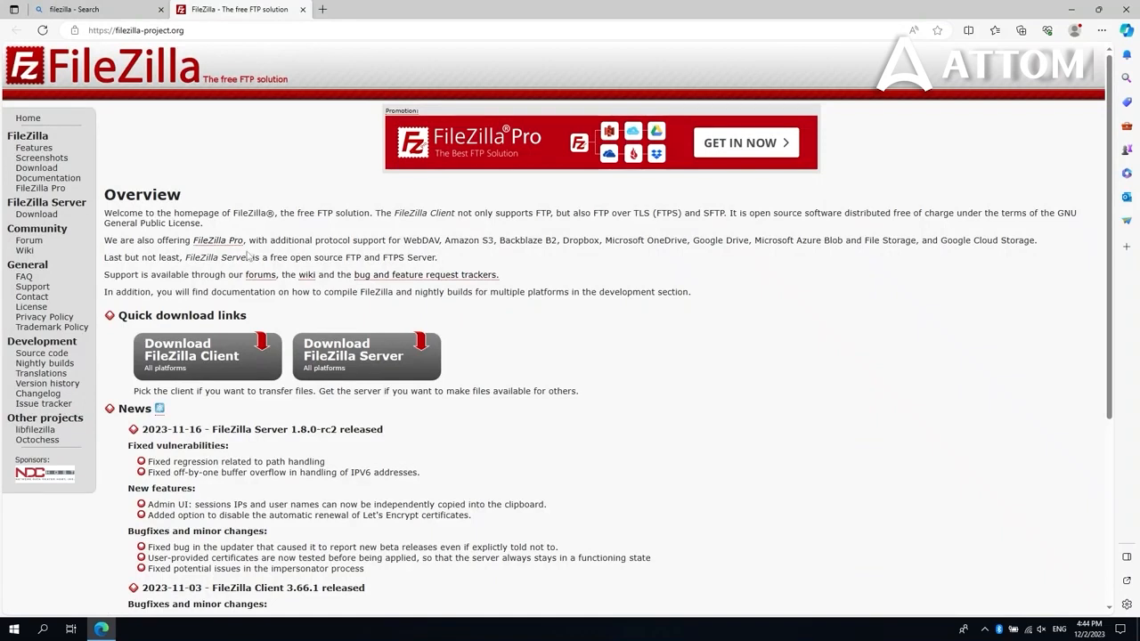
# Download the free FileZilla Client 3.66.1 Windows installer from the FileZilla site and run it
pyautogui.click(190, 359)
pyautogui.click(184, 287)
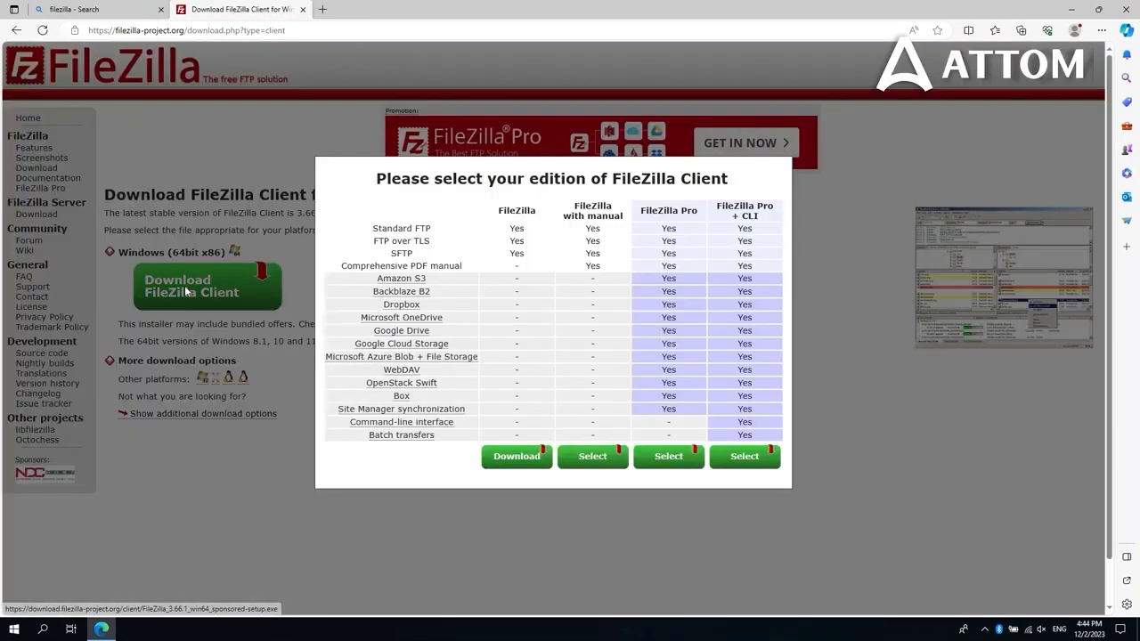
pyautogui.click(517, 457)
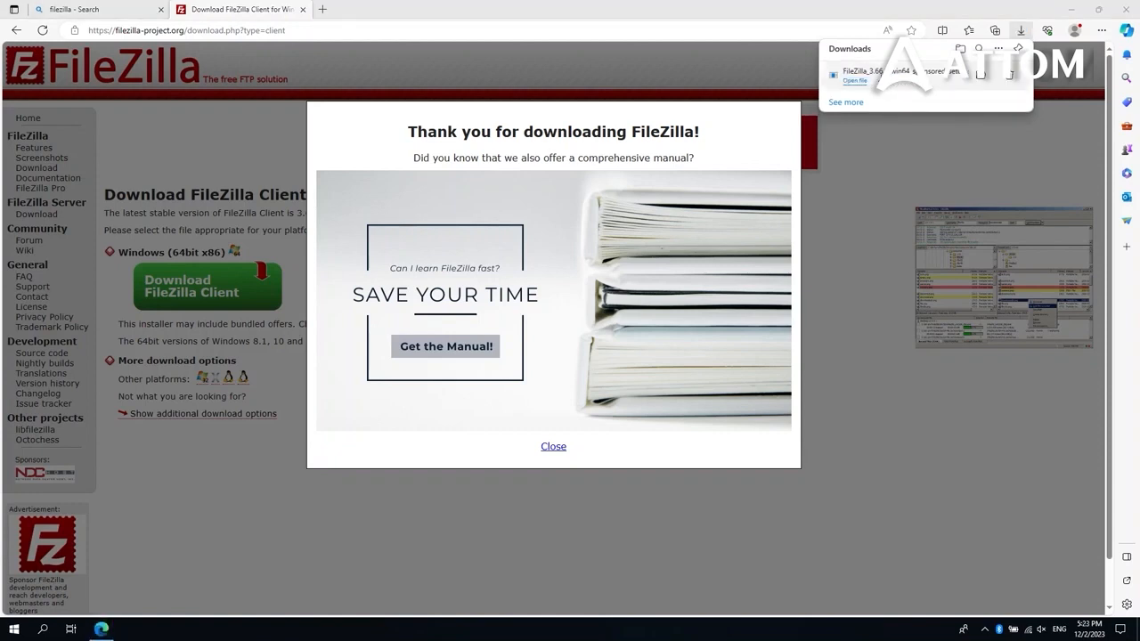
pyautogui.click(893, 82)
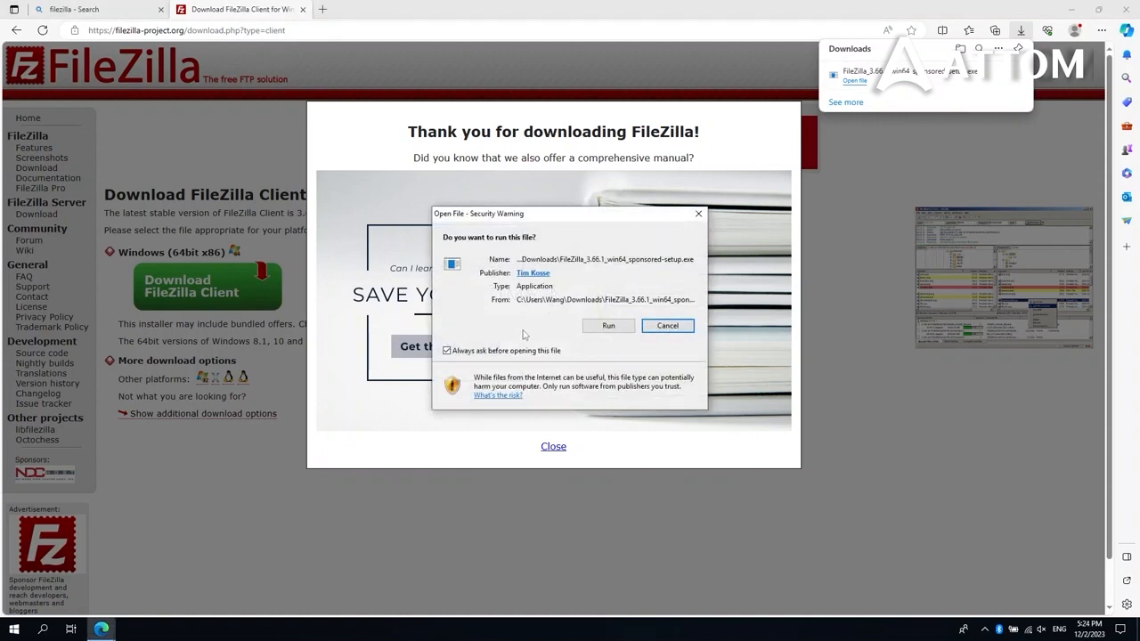
# Install FileZilla Client 3.66.1 for all users, with a desktop icon, in the default folder, then launch it
pyautogui.click(607, 326)
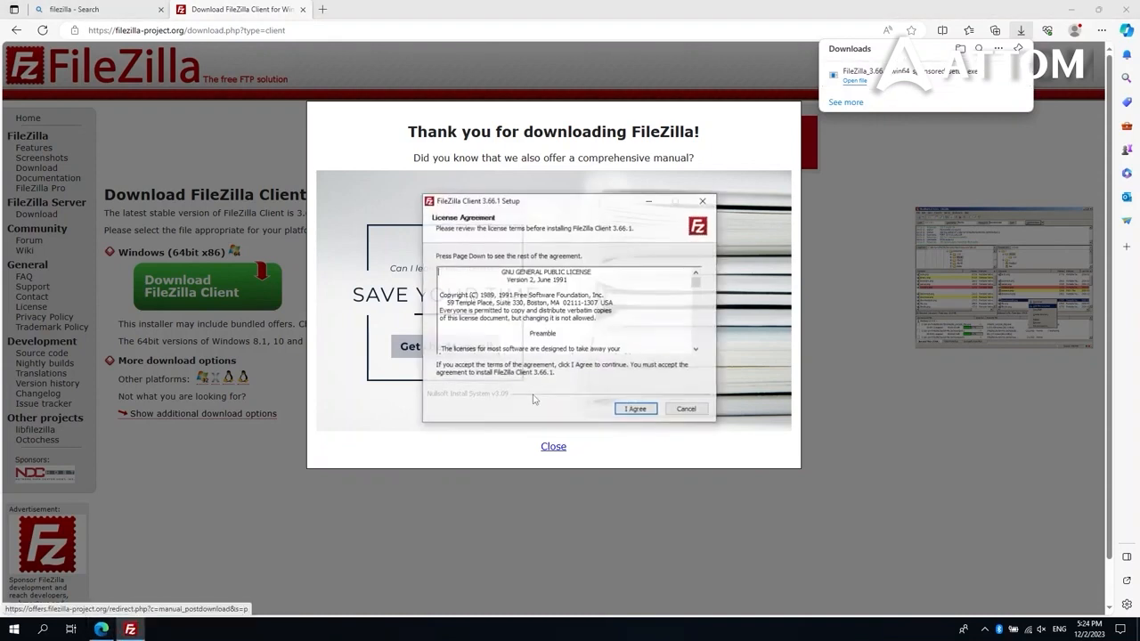
pyautogui.click(630, 411)
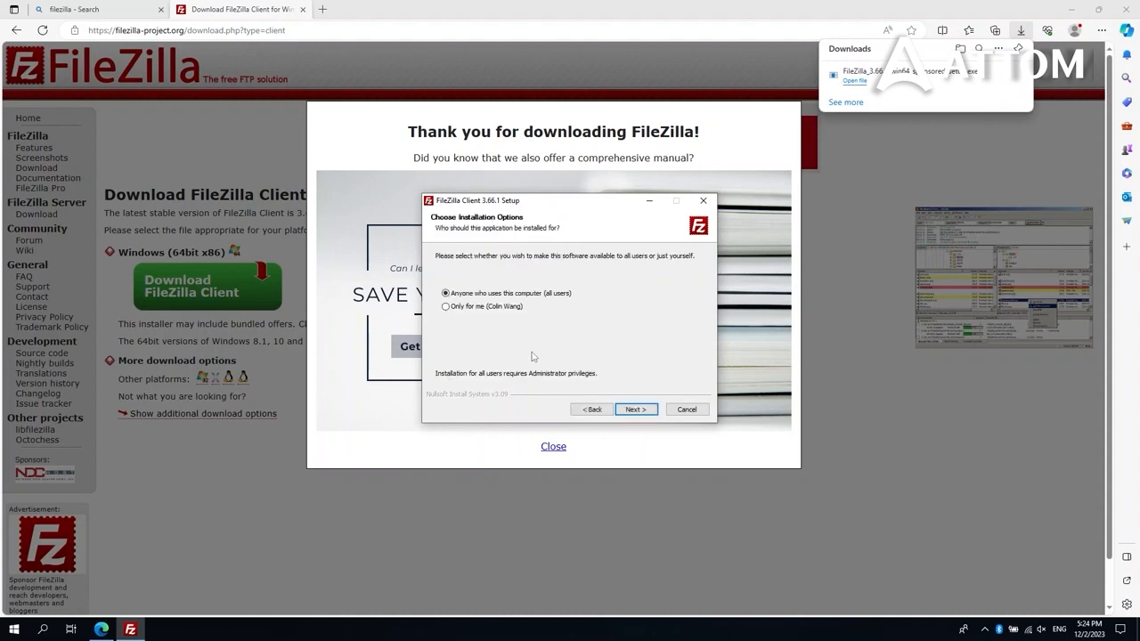
pyautogui.click(634, 409)
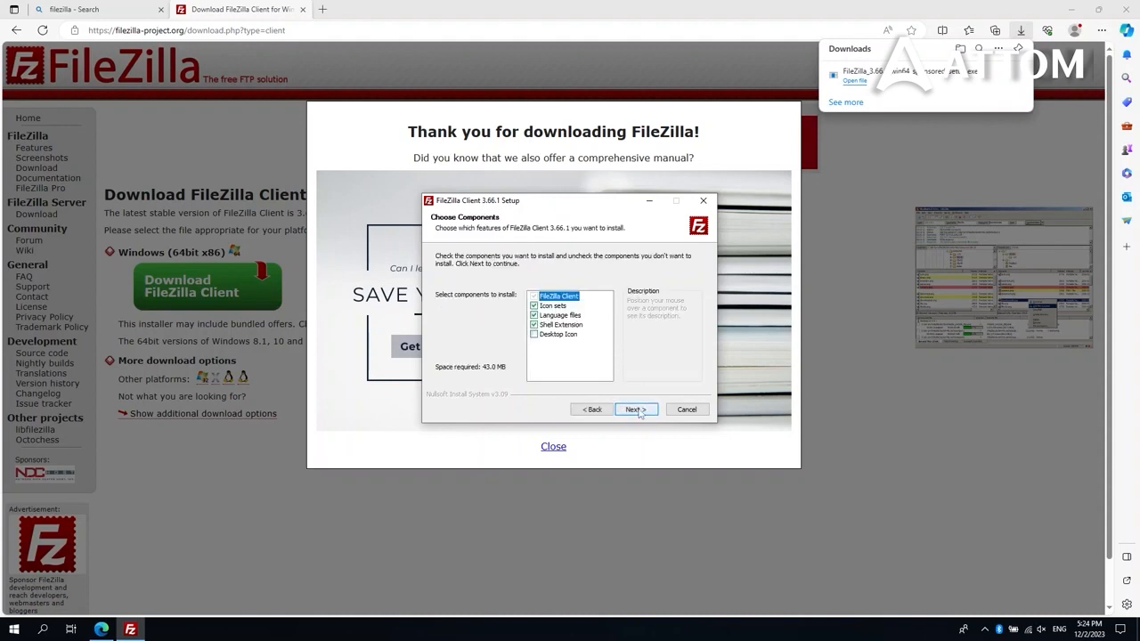
pyautogui.click(534, 333)
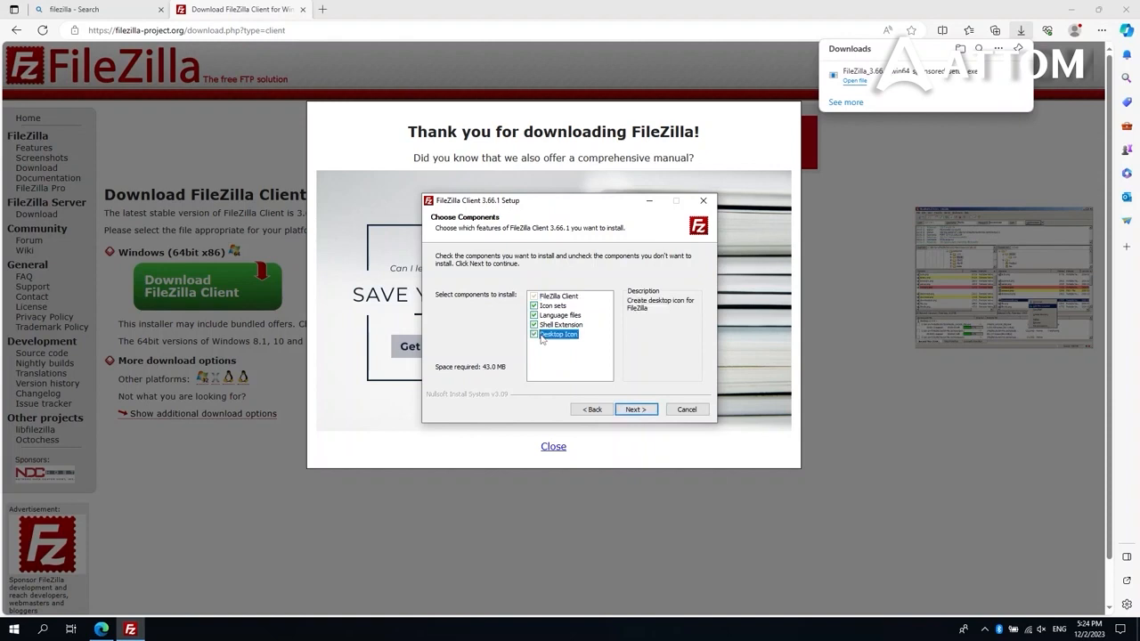
pyautogui.click(635, 410)
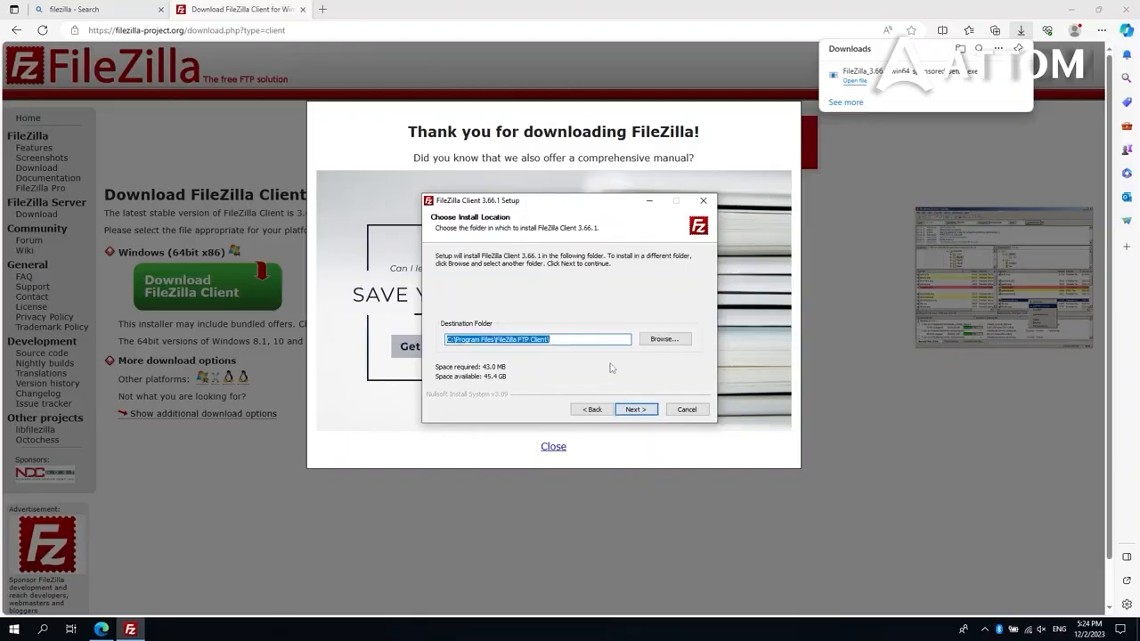
pyautogui.click(635, 410)
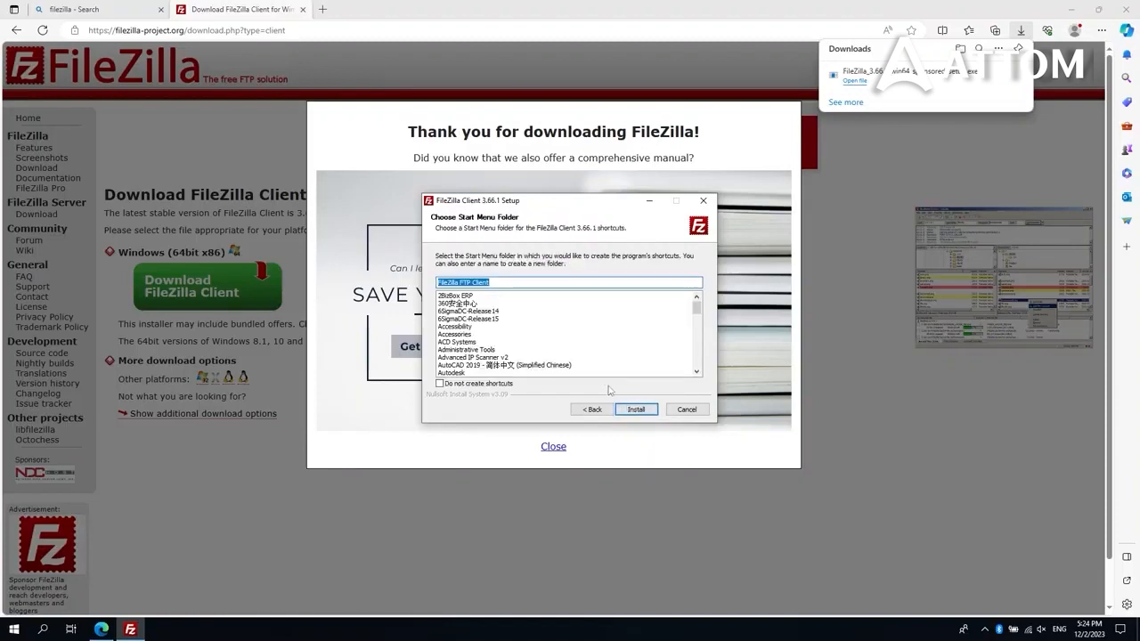
pyautogui.click(635, 410)
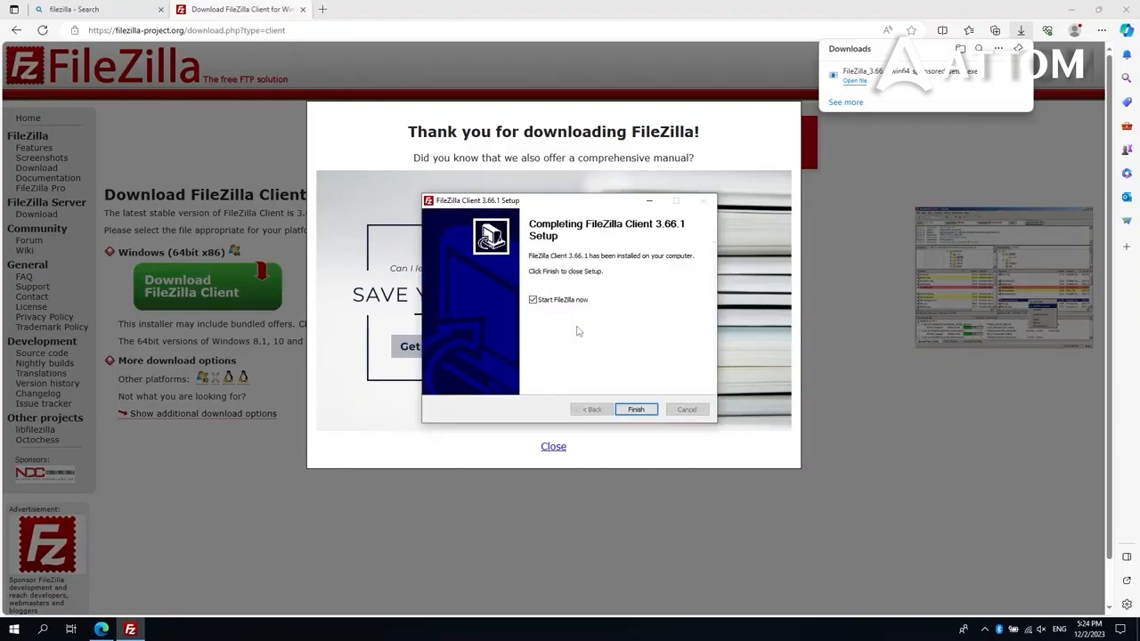
pyautogui.click(636, 409)
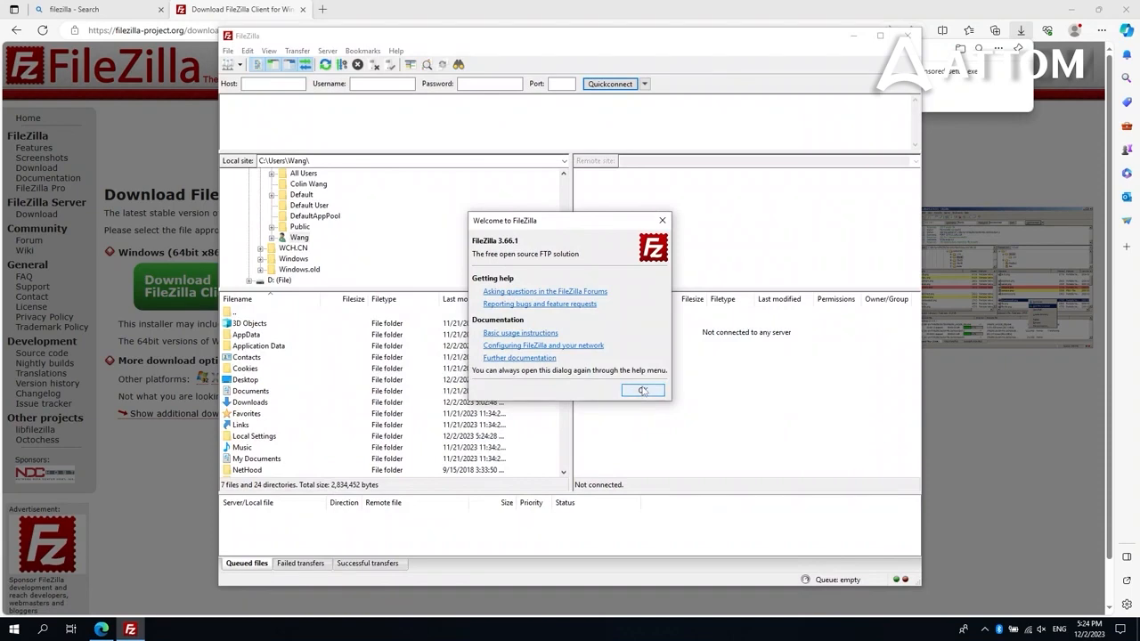
# Dismiss the welcome message and remove cgi from the FTP: File Types ASCII list
pyautogui.click(642, 390)
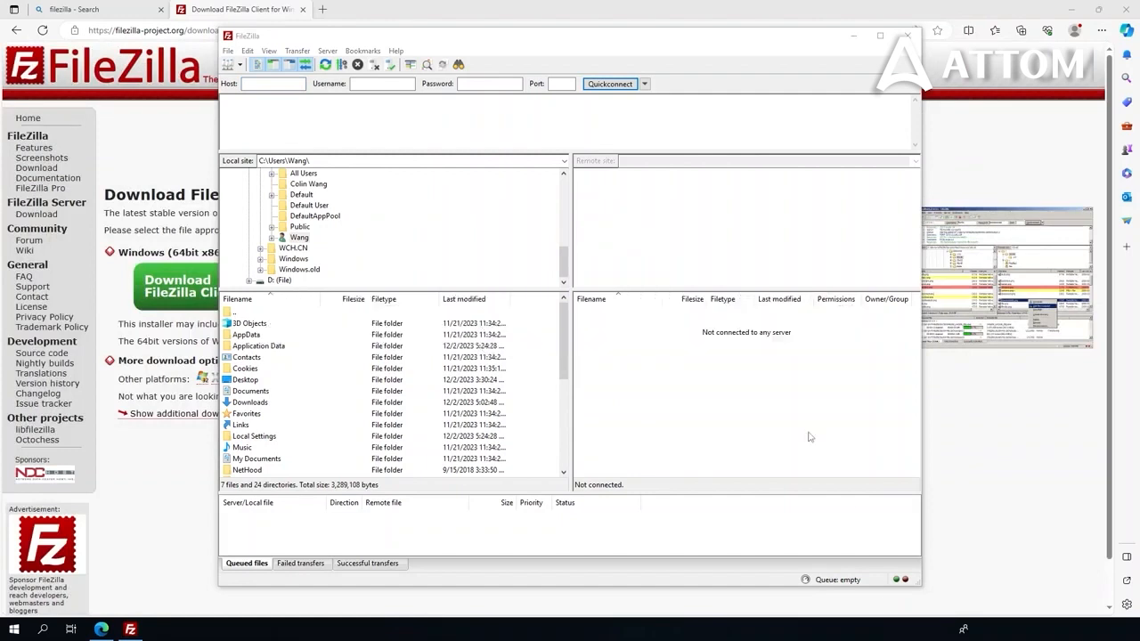
pyautogui.click(249, 51)
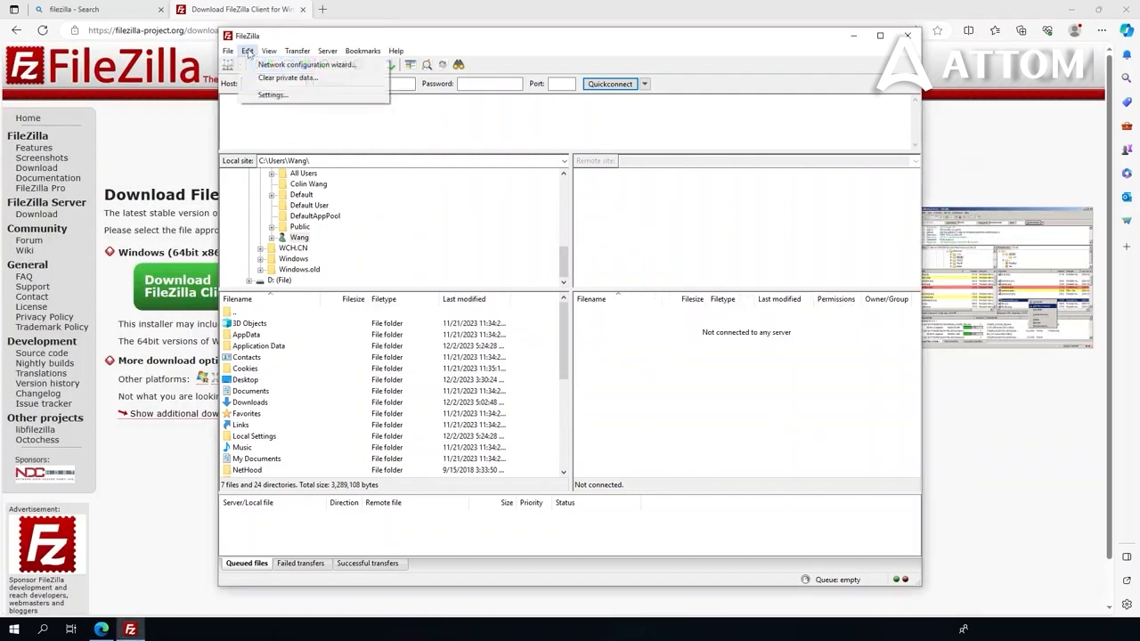
pyautogui.click(278, 95)
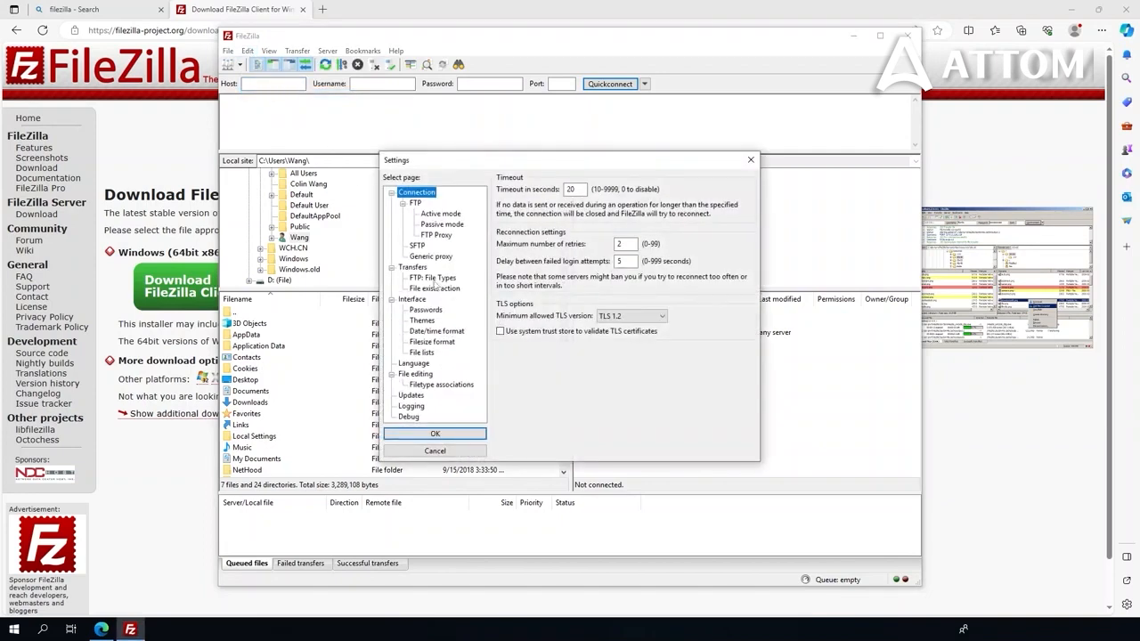
pyautogui.click(432, 278)
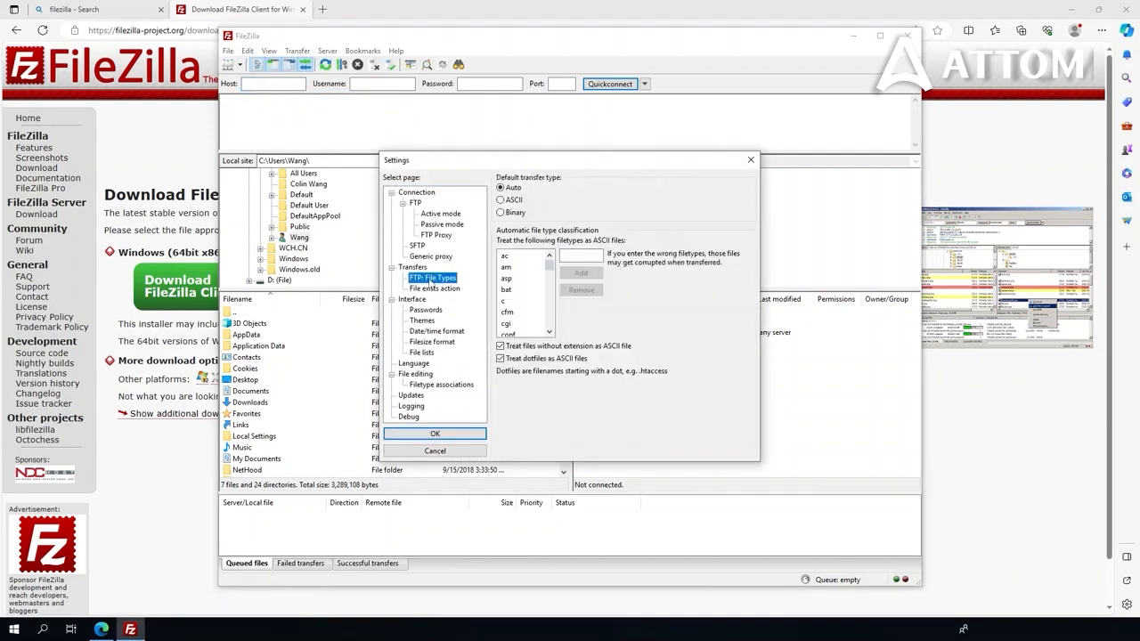
pyautogui.click(508, 325)
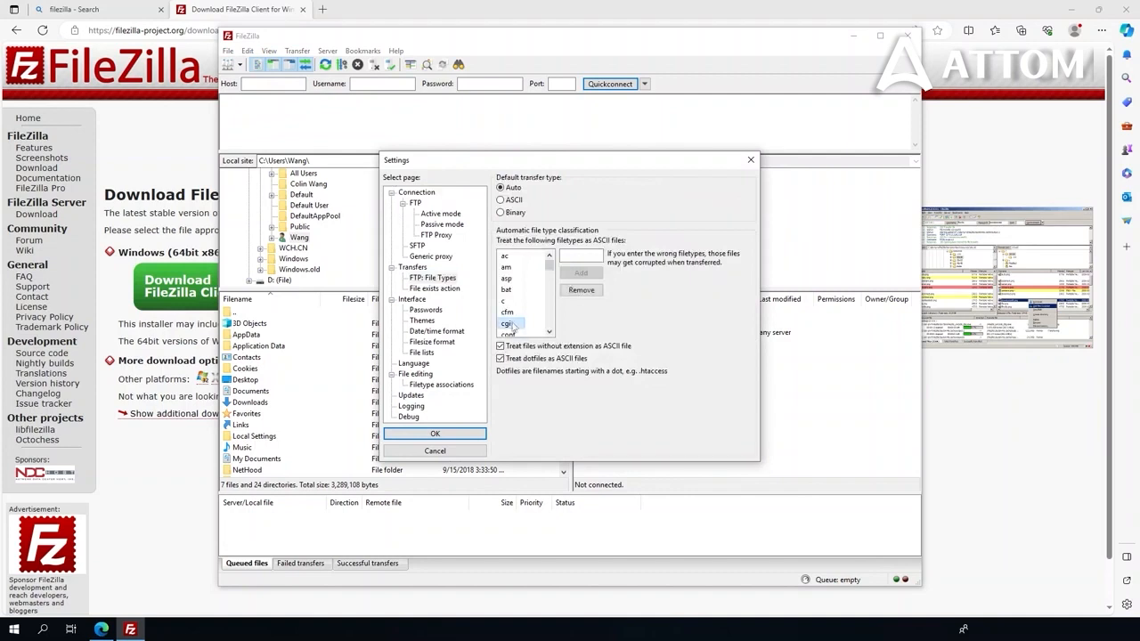
pyautogui.click(580, 293)
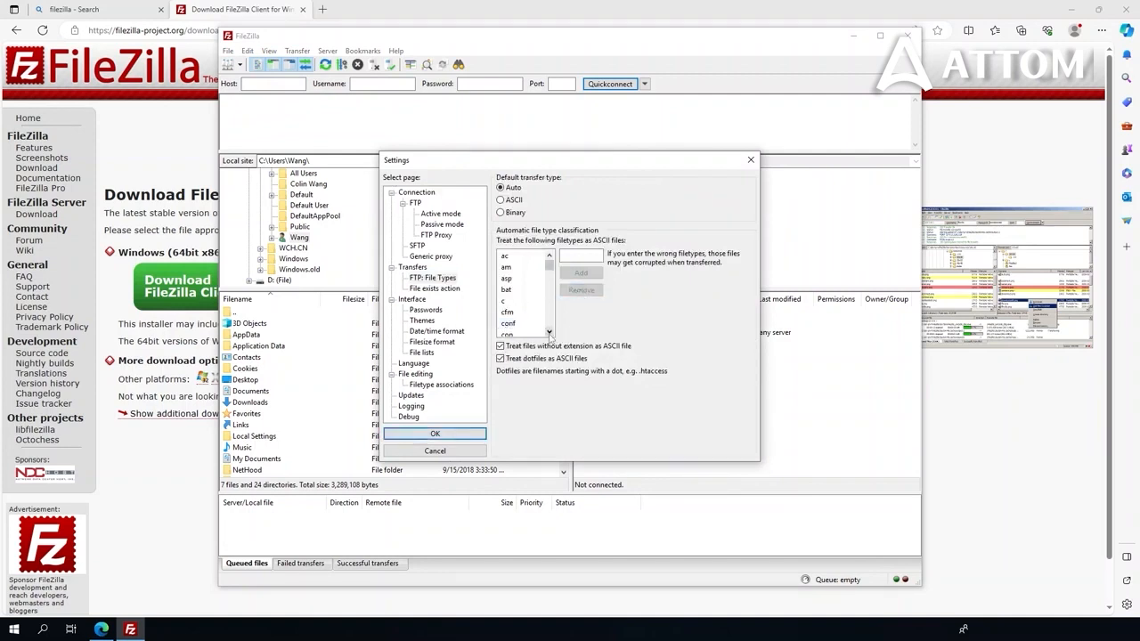
# Remove sh from the ASCII list, untick treating extensionless files as ASCII, and save
pyautogui.click(549, 334)
pyautogui.click(549, 334)
pyautogui.click(549, 334)
pyautogui.click(550, 334)
pyautogui.click(550, 334)
pyautogui.scroll(-7, 549, 331)
pyautogui.scroll(-2, 549, 321)
pyautogui.click(506, 311)
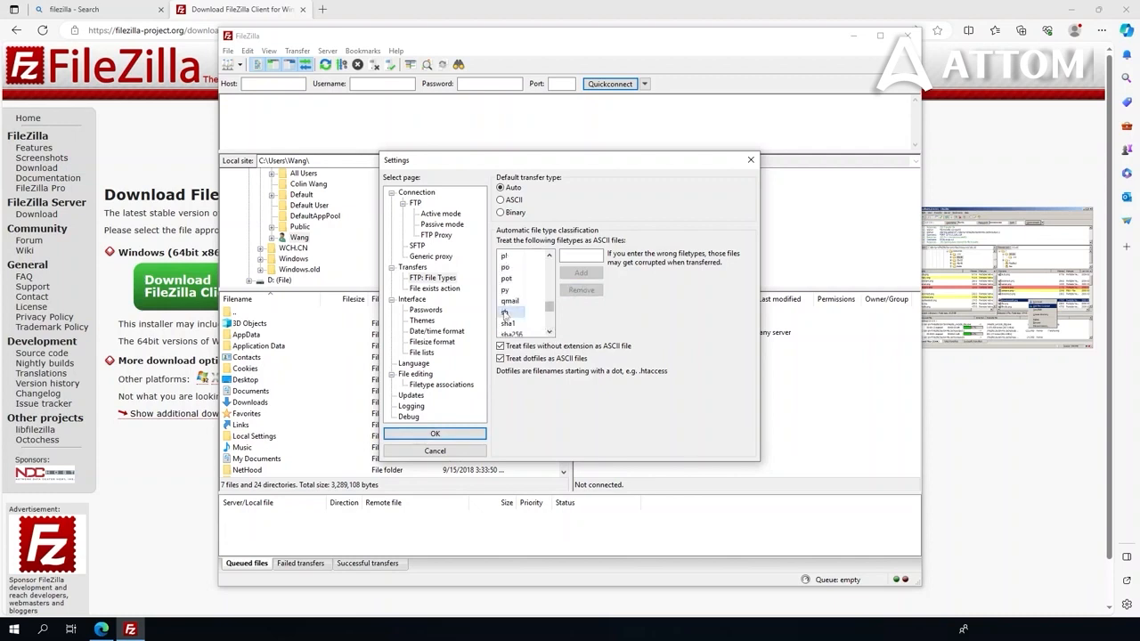
pyautogui.click(580, 292)
pyautogui.click(513, 347)
pyautogui.click(480, 433)
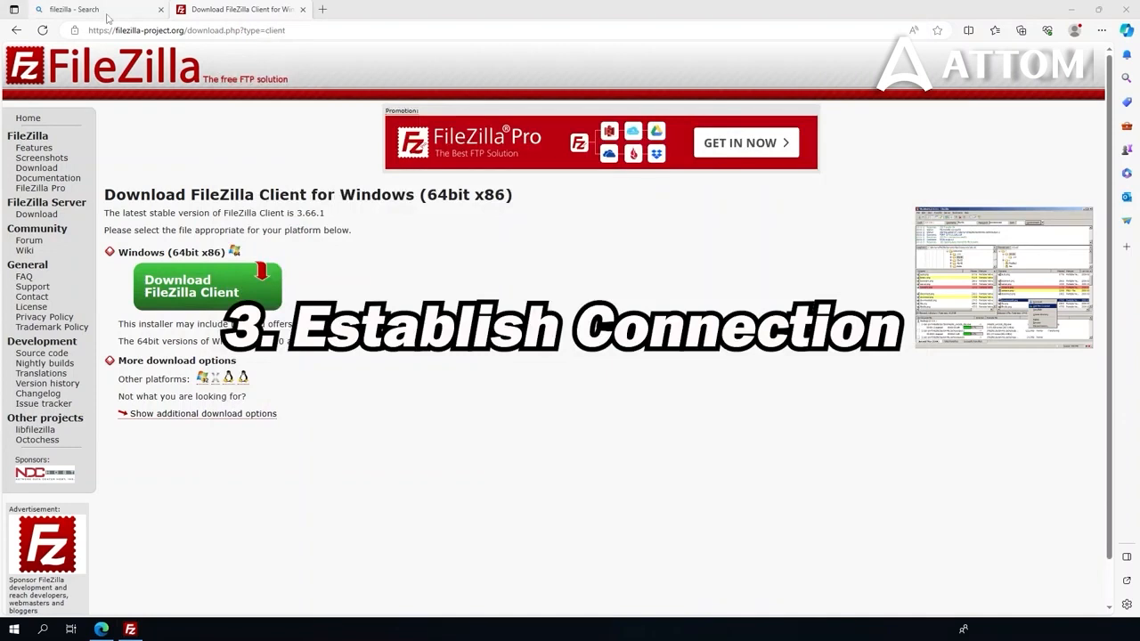
# Go to the monitor's web interface at 192.168.1.112 in Edge
pyautogui.click(319, 32)
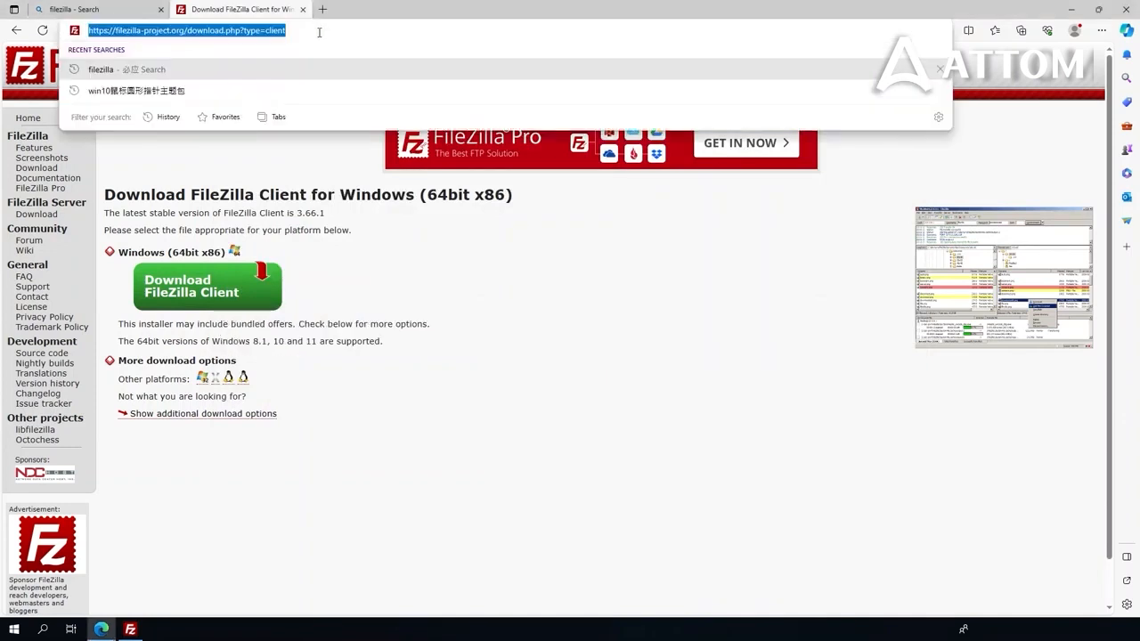
pyautogui.write('192')
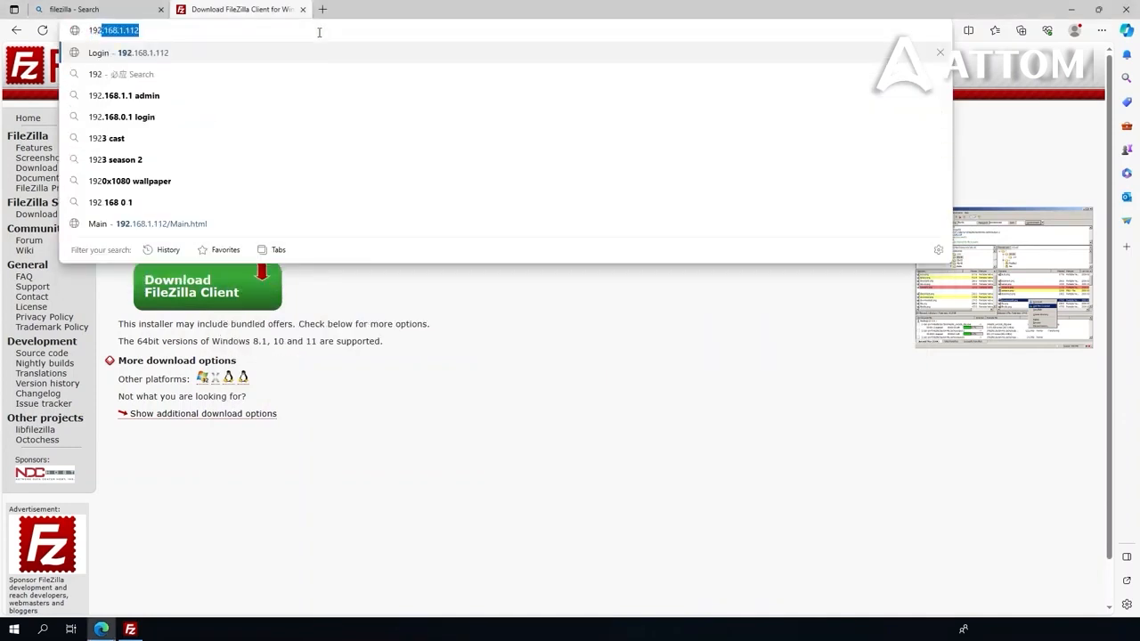
pyautogui.write('.1681.')
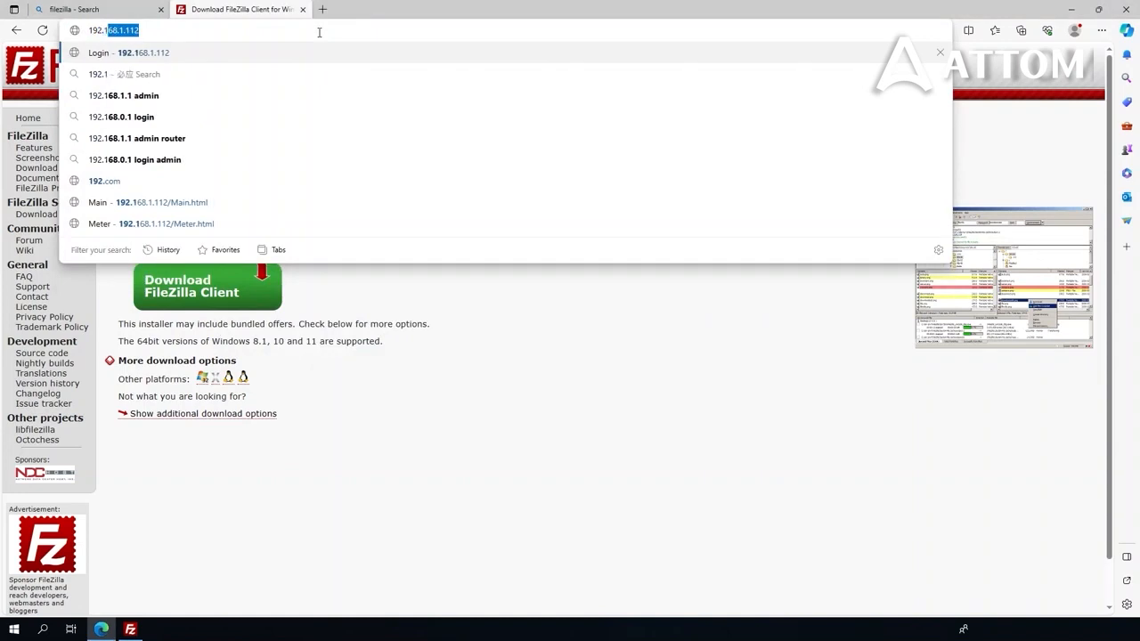
pyautogui.press('BackSpace')
pyautogui.press('BackSpace')
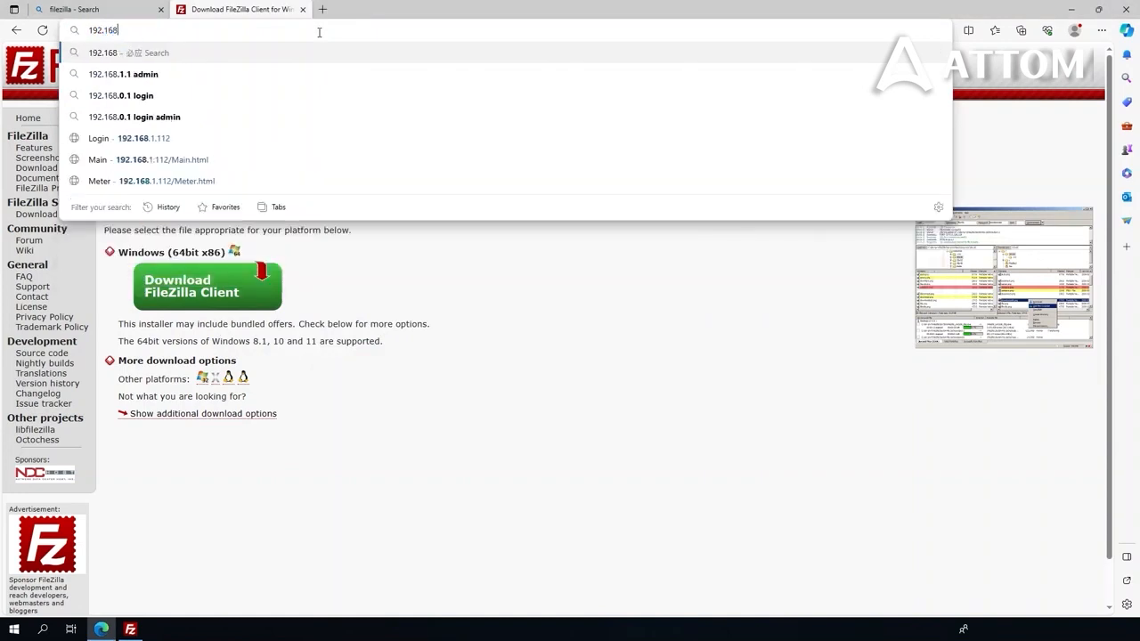
pyautogui.write('.1.112')
pyautogui.press('Return')
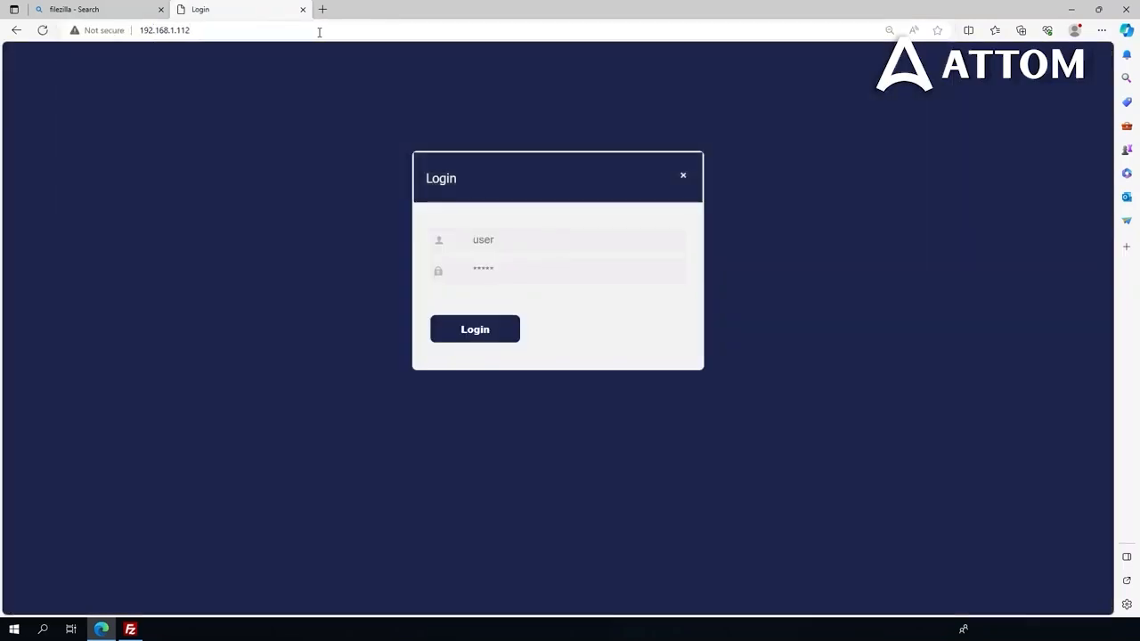
# Log in to the dashboard with the admin account and password, then view the Power load details
pyautogui.write('admin')
pyautogui.click(518, 263)
pyautogui.write('••••••••')
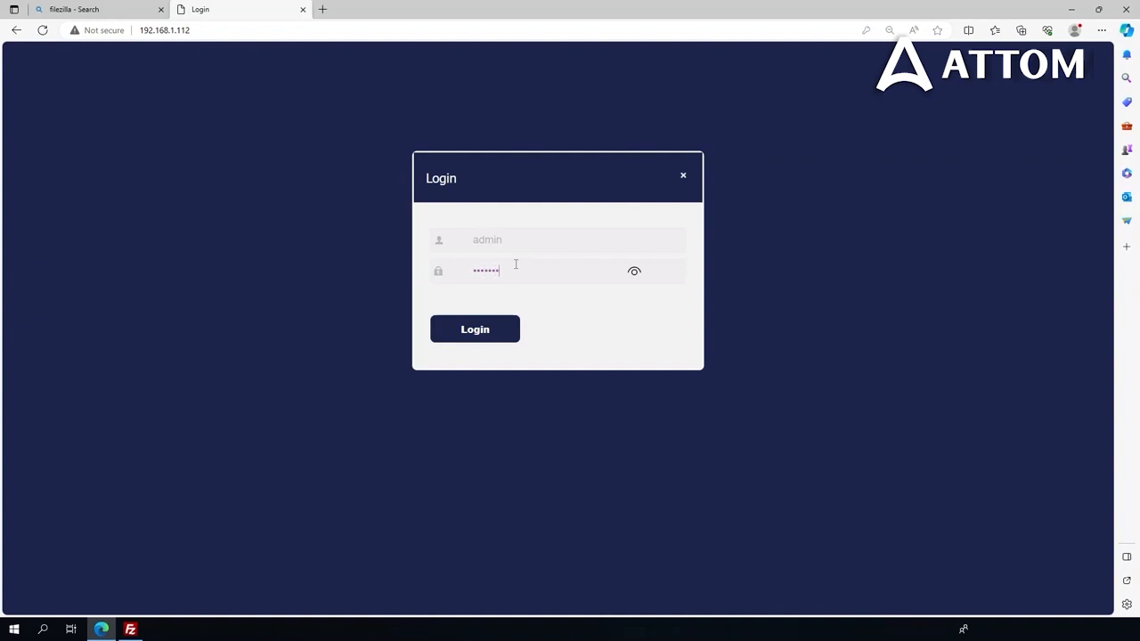
pyautogui.click(465, 331)
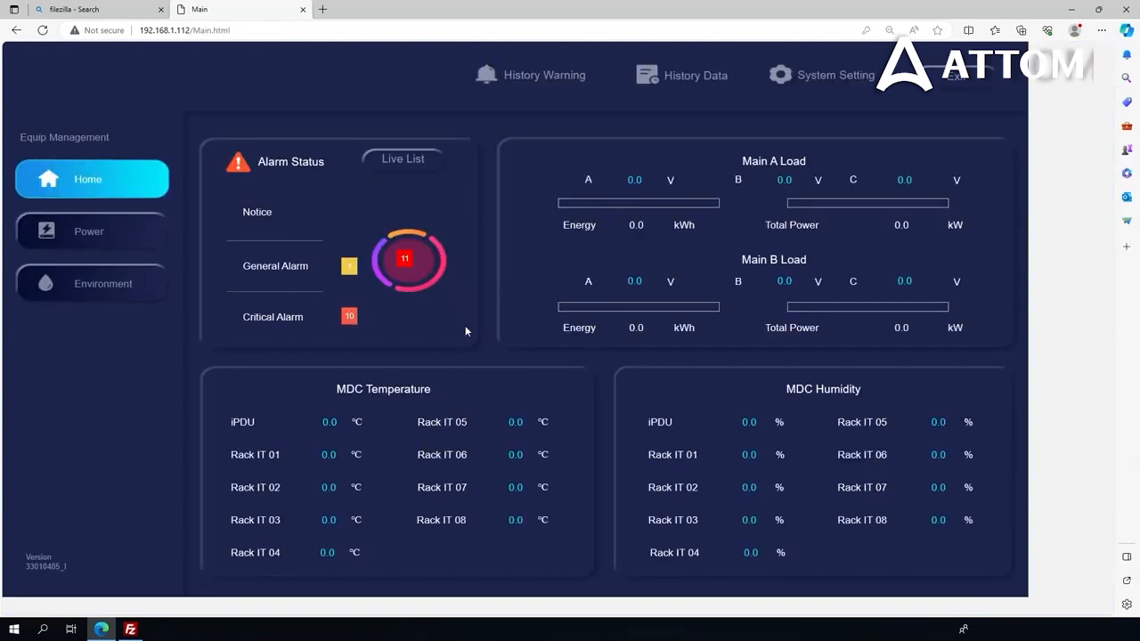
pyautogui.click(101, 235)
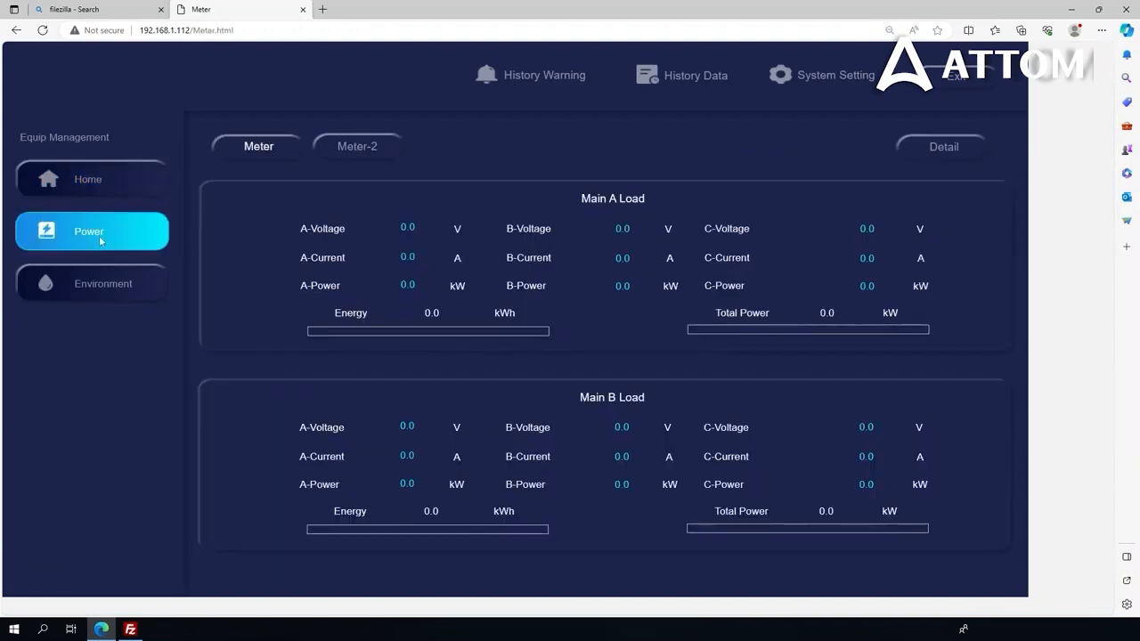
pyautogui.click(98, 176)
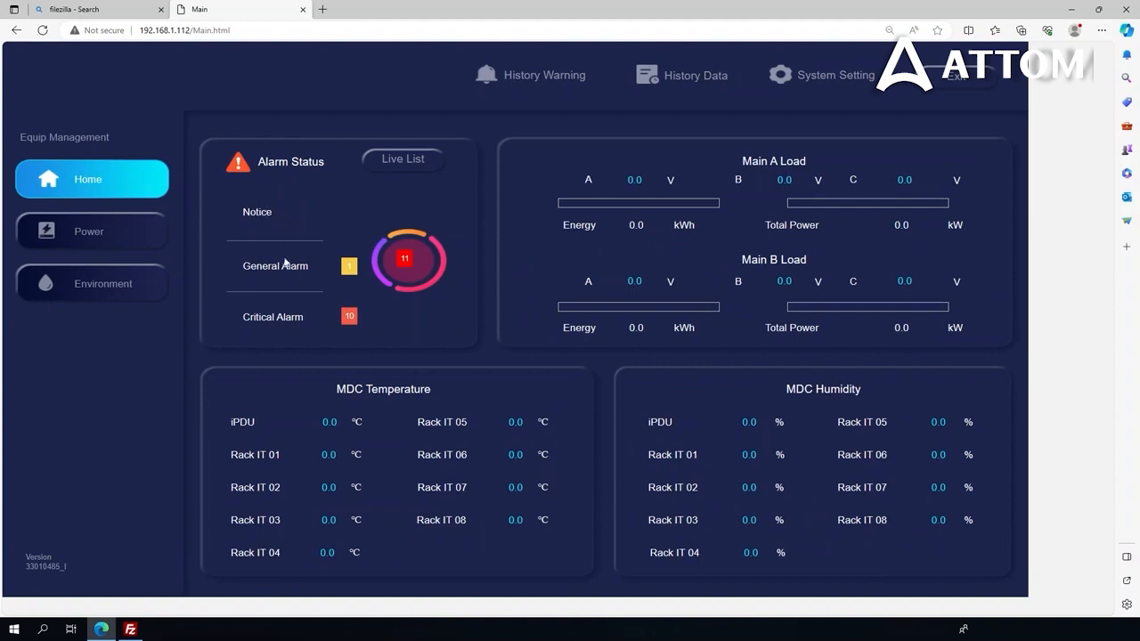
# Quickconnect FileZilla to host 192.168.1.112, port 2121, with the FTP username and password, accepting plain FTP
pyautogui.click(1068, 10)
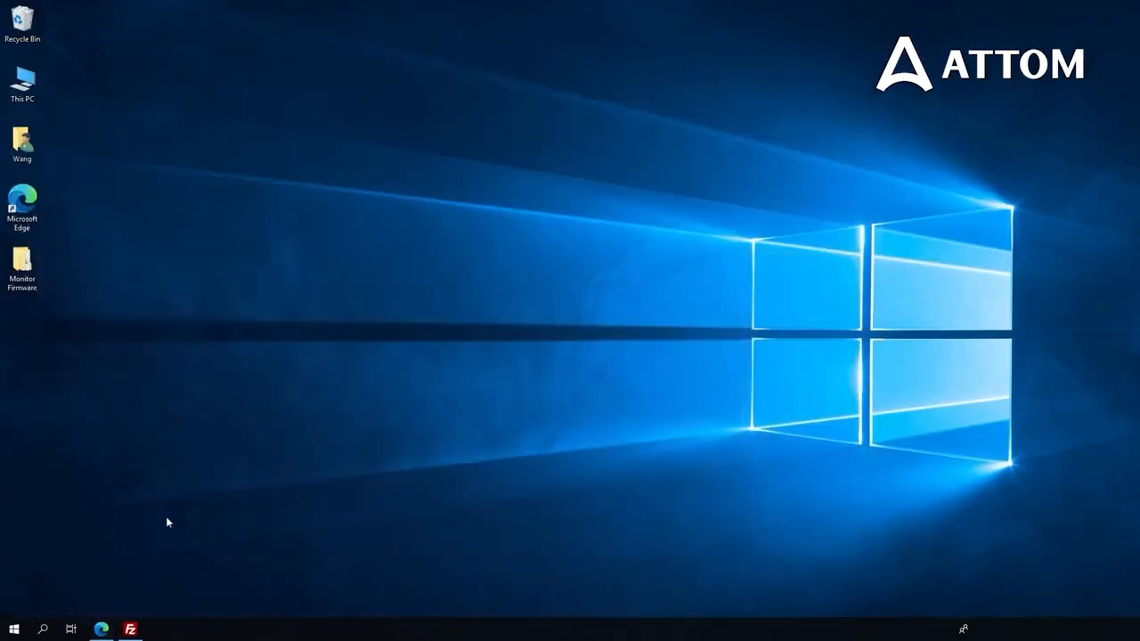
pyautogui.click(139, 630)
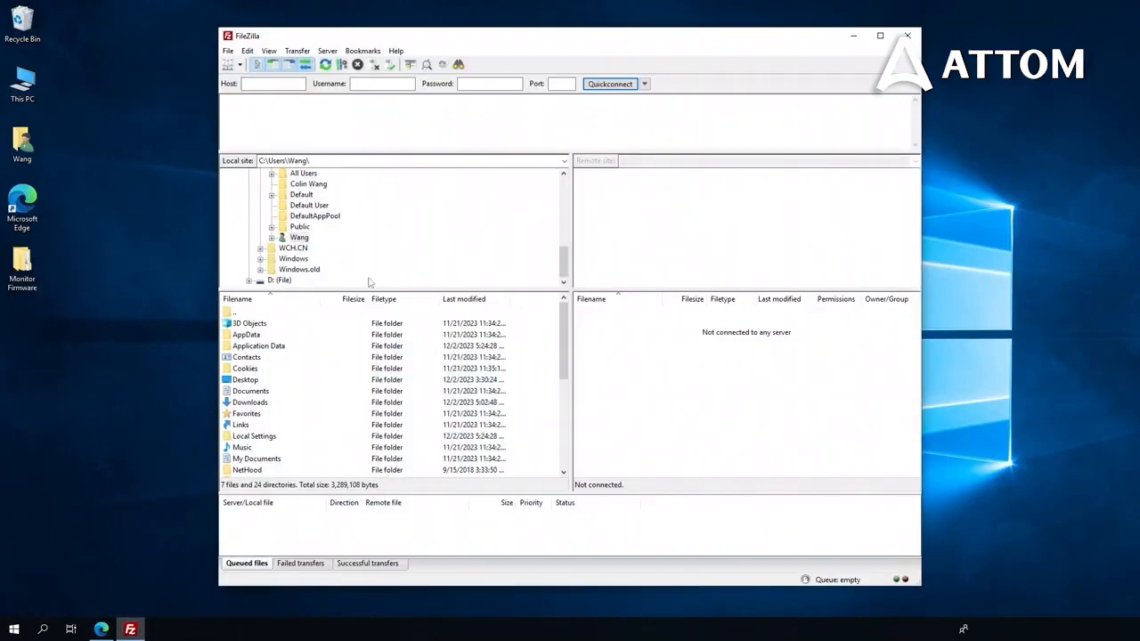
pyautogui.click(271, 84)
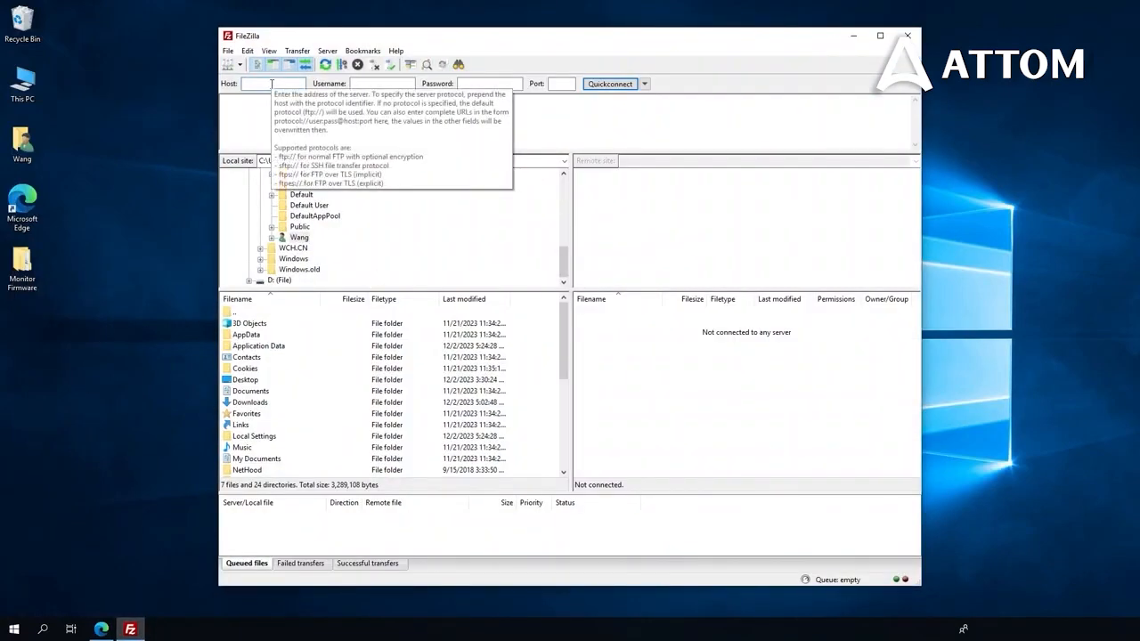
pyautogui.write('192.168.1.112')
pyautogui.press('Tab')
pyautogui.write('ftp')
pyautogui.press('Tab')
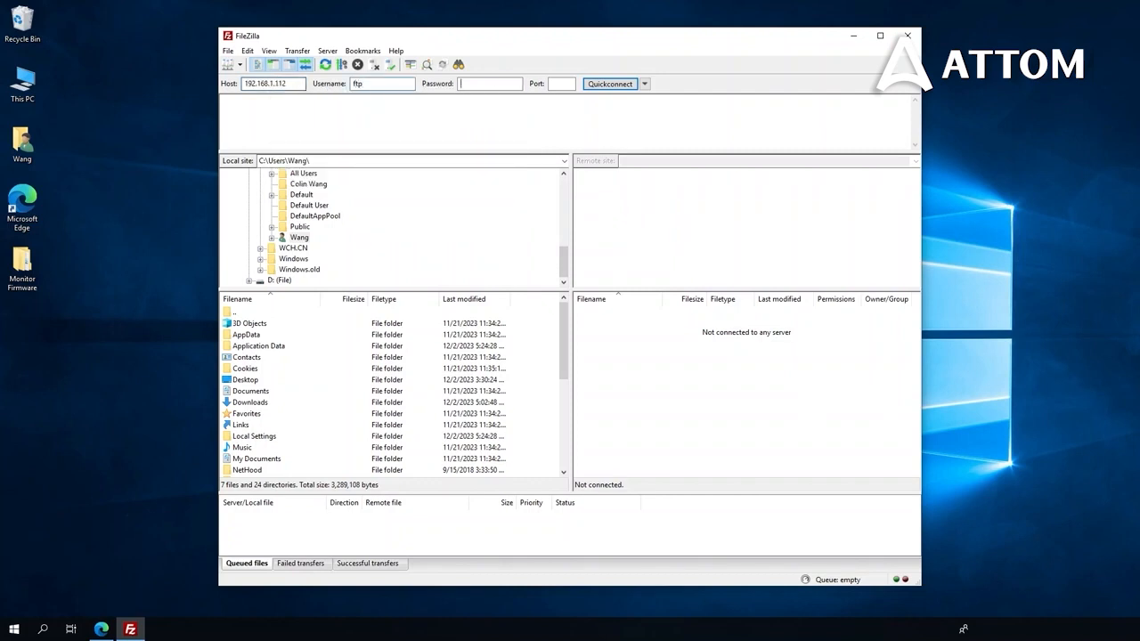
pyautogui.write('ftp')
pyautogui.write('2121')
pyautogui.press('Return')
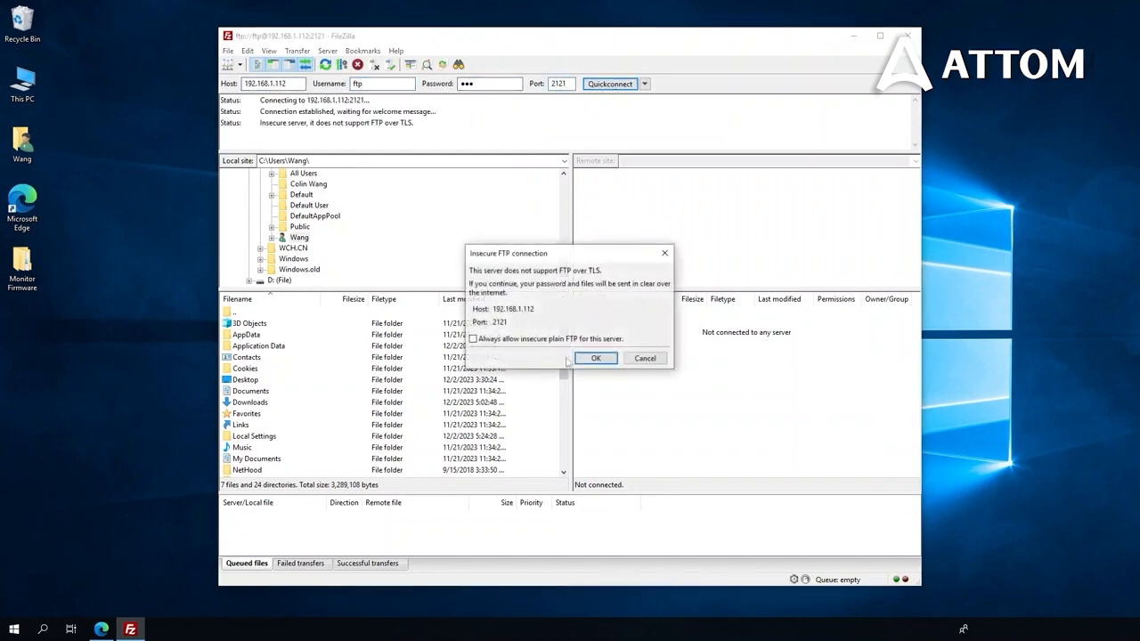
pyautogui.click(593, 360)
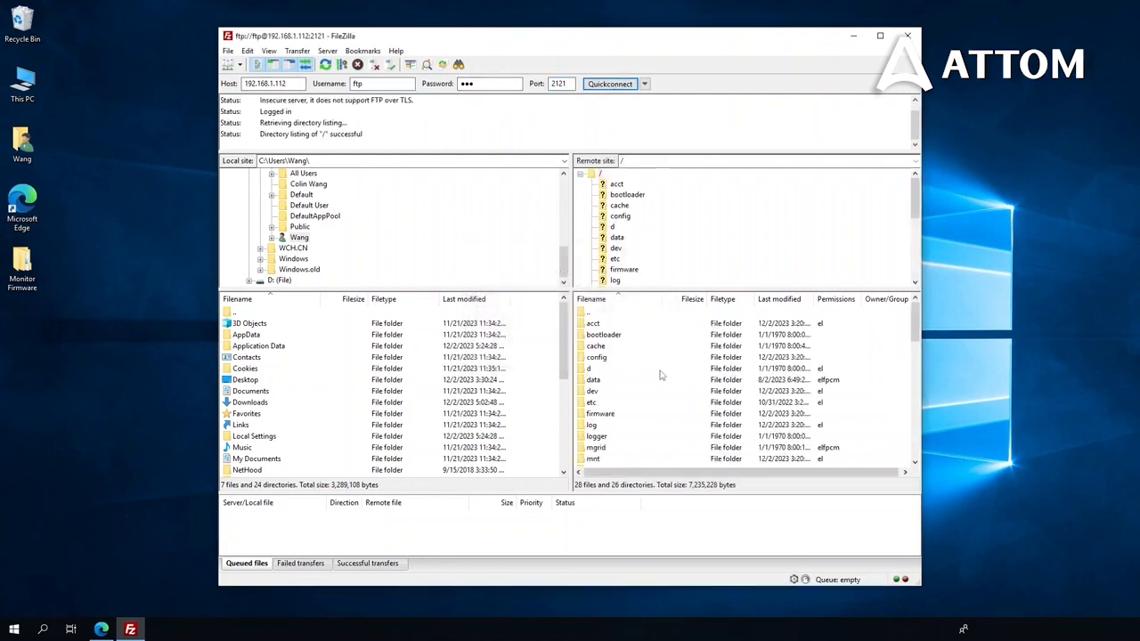
# Browse the local pane to Desktop\Monitor Firmware, showing its VersionI and VersionTest subfolders
pyautogui.doubleClick(250, 380)
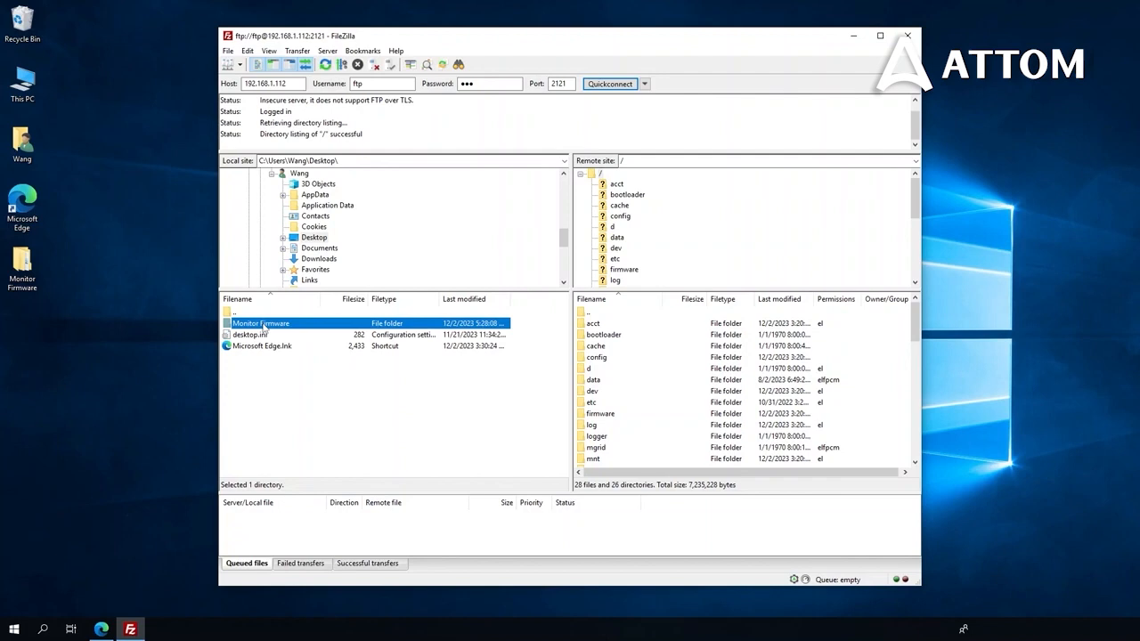
pyautogui.doubleClick(262, 323)
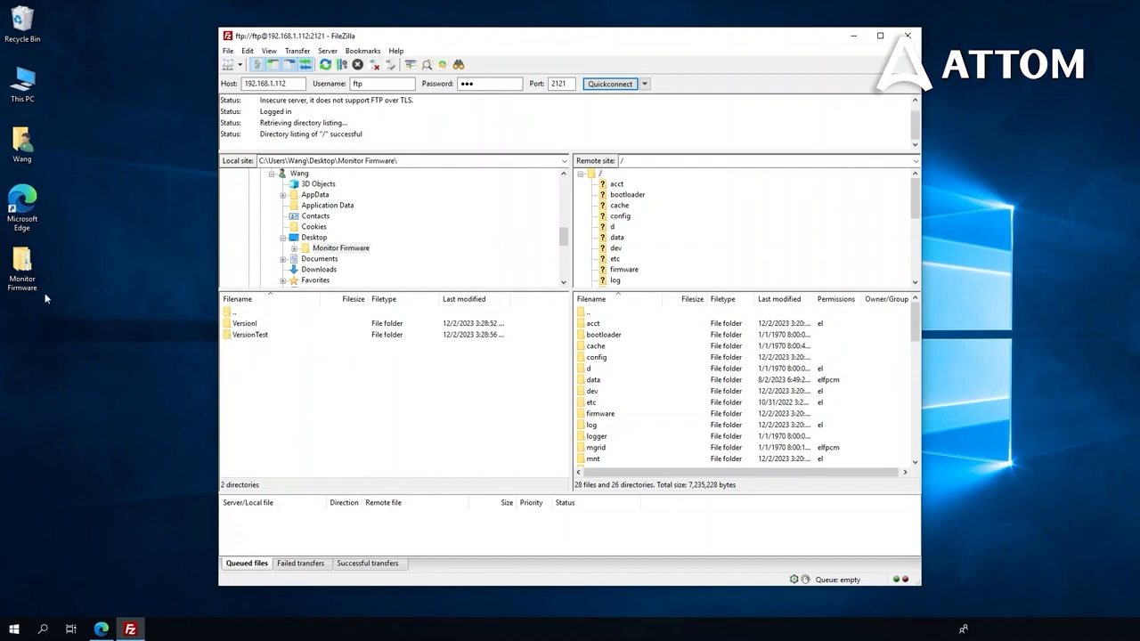
pyautogui.doubleClick(23, 267)
pyautogui.click(872, 165)
# Create a local folder named backupfrommonitorhost inside Monitor Firmware and open it
pyautogui.rightClick(268, 381)
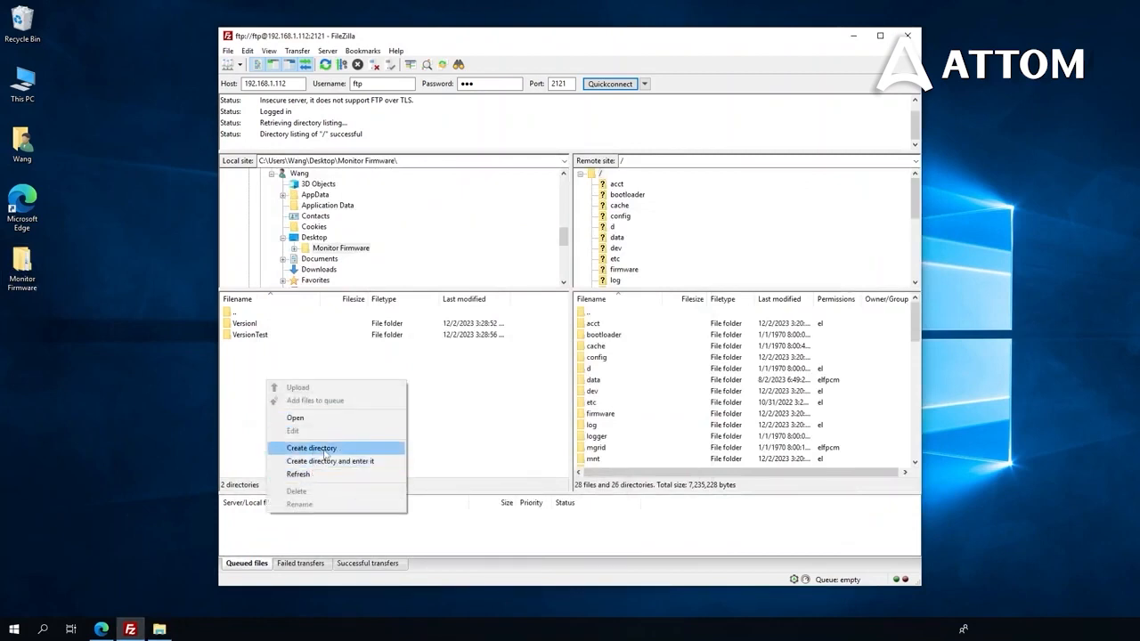
pyautogui.click(326, 450)
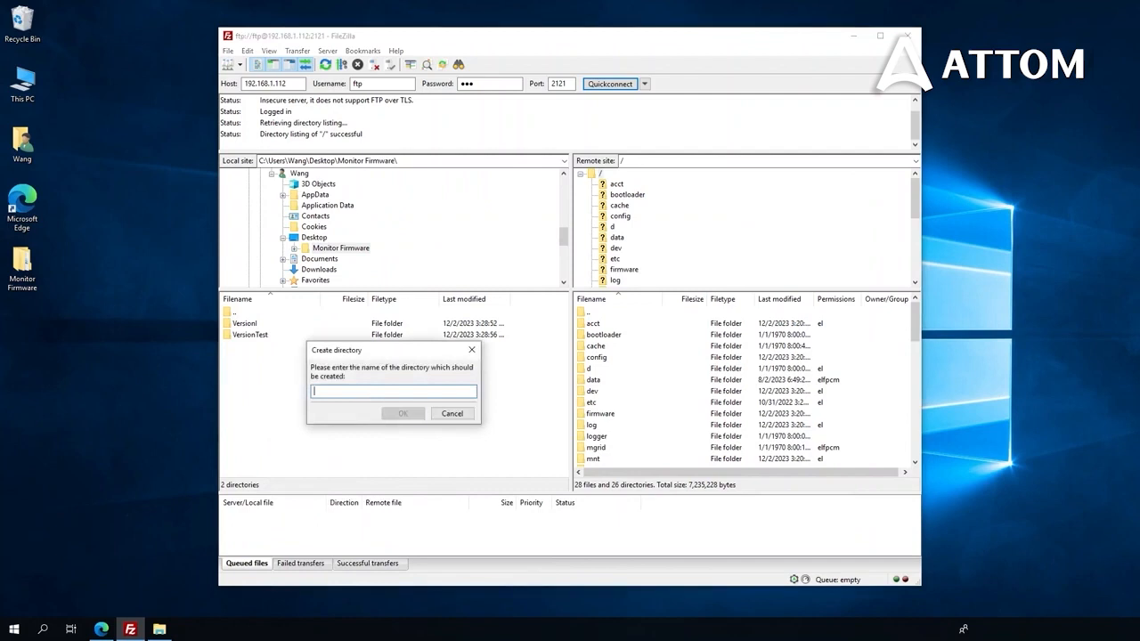
pyautogui.write('backupfro')
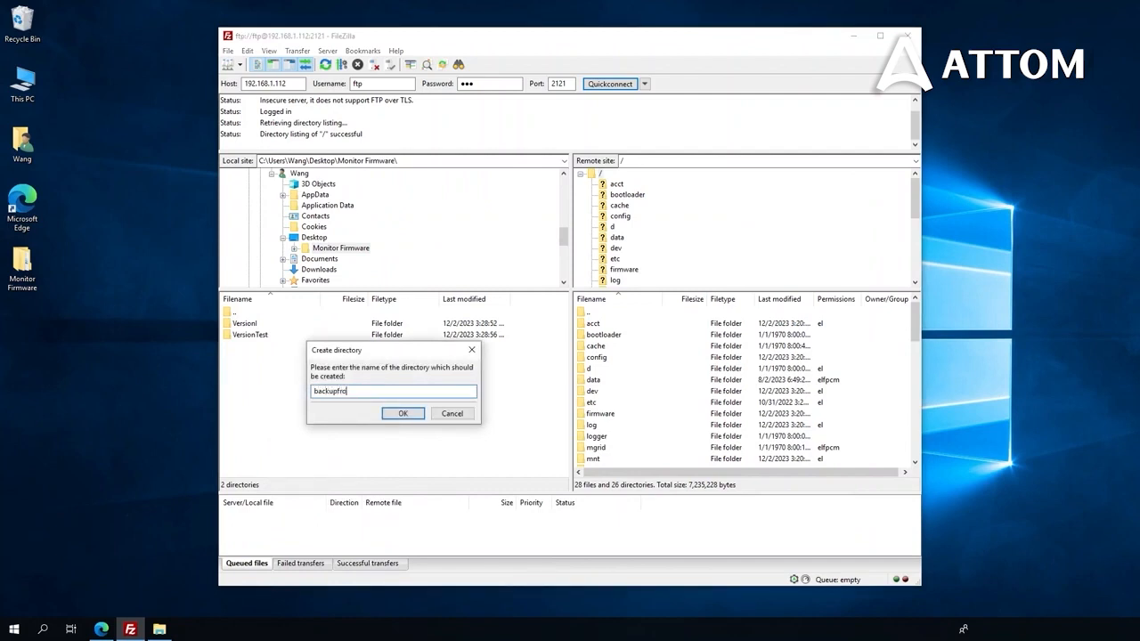
pyautogui.write('mmonitorhost')
pyautogui.click(402, 414)
pyautogui.doubleClick(263, 324)
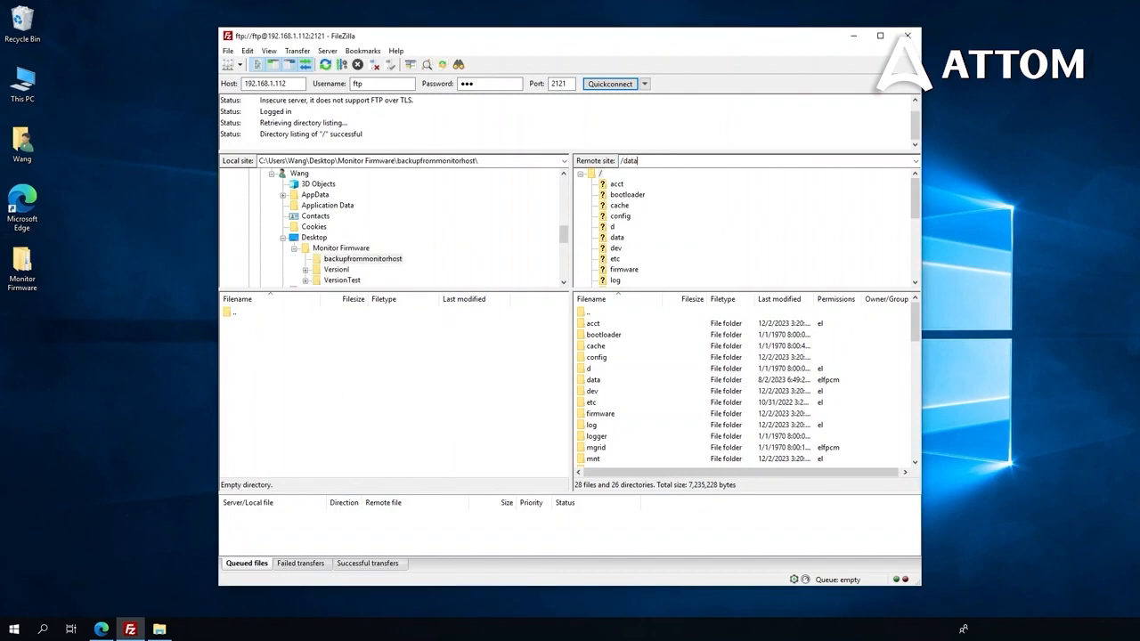
# Download the remote SO and XmlCfg folders from /data/mgrid/sampler into backupfrommonitorhost
pyautogui.write('grid')
pyautogui.press('Return')
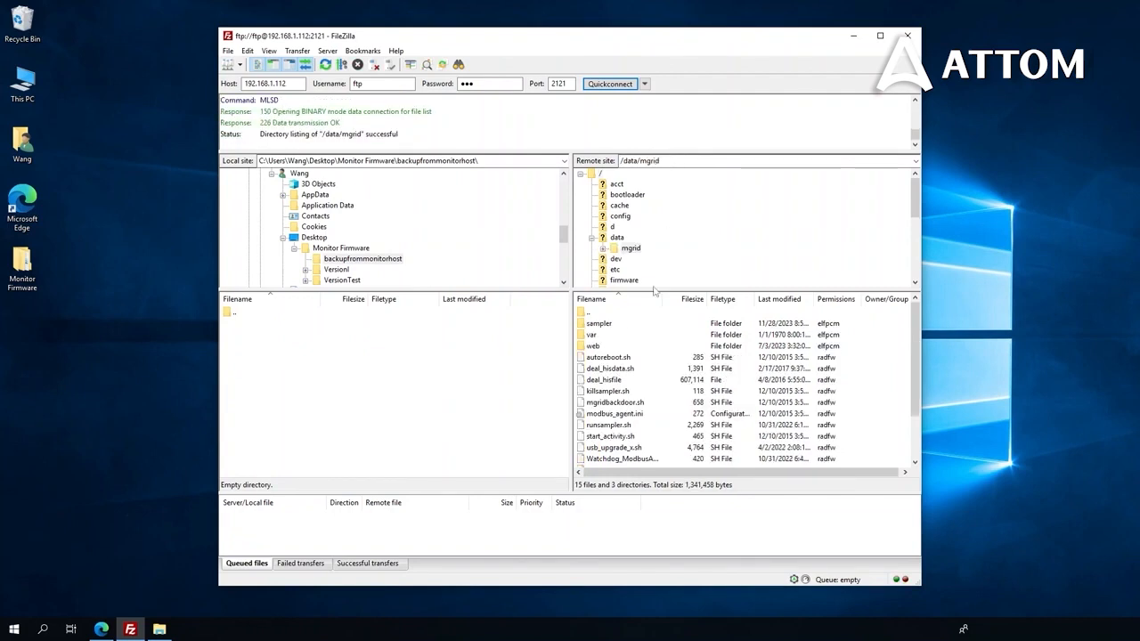
pyautogui.doubleClick(616, 326)
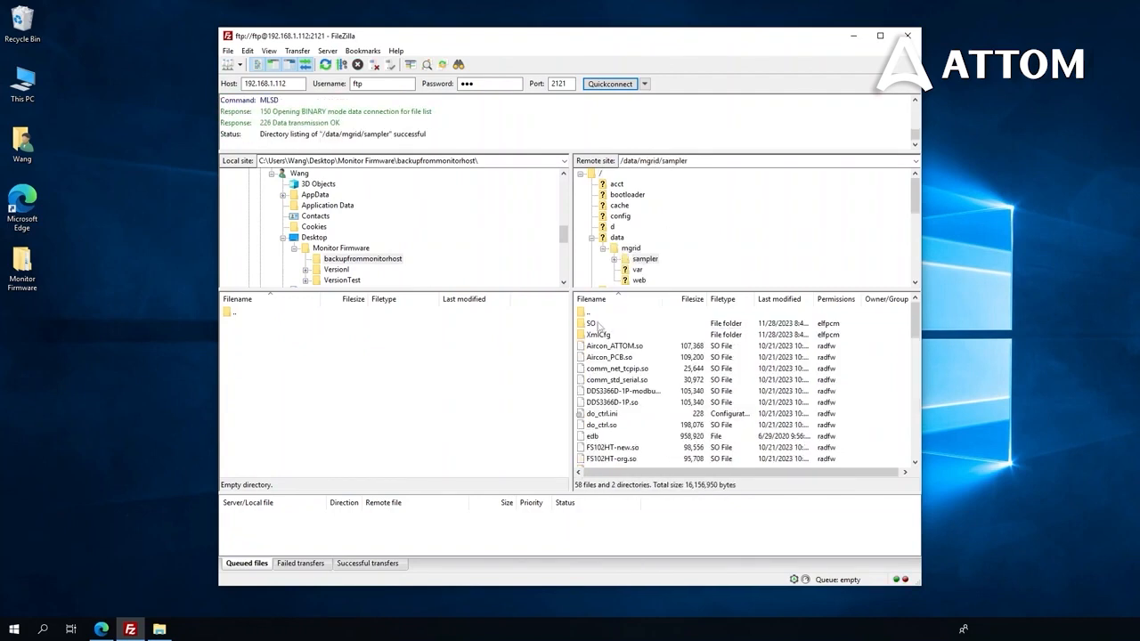
pyautogui.click(598, 324)
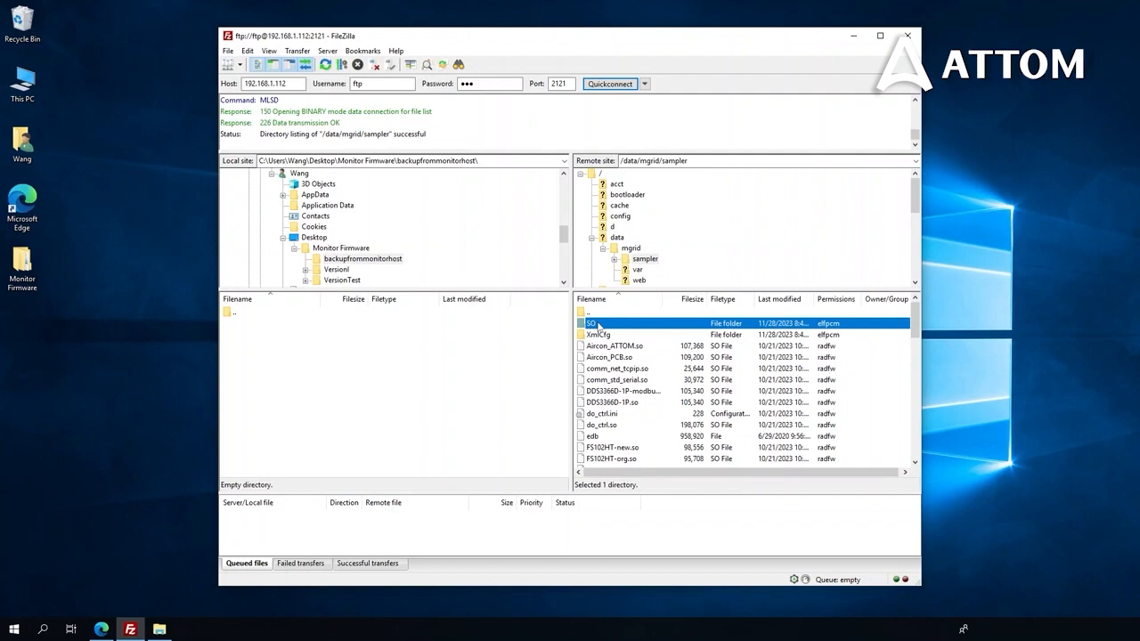
pyautogui.rightClick(599, 325)
pyautogui.click(623, 329)
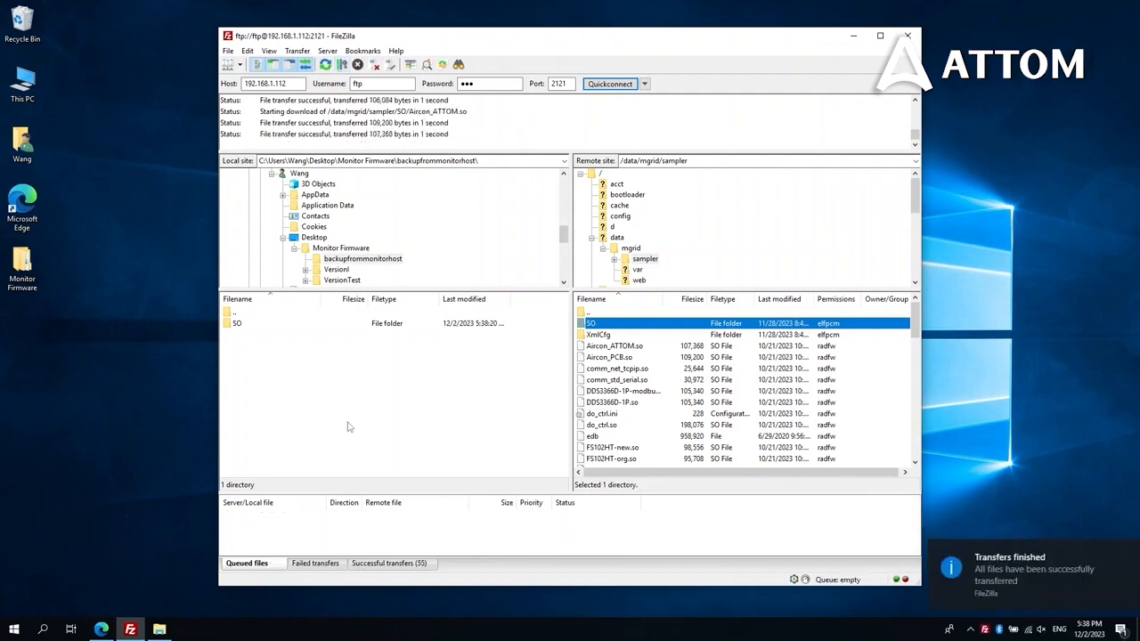
pyautogui.click(598, 335)
pyautogui.rightClick(599, 335)
pyautogui.click(615, 341)
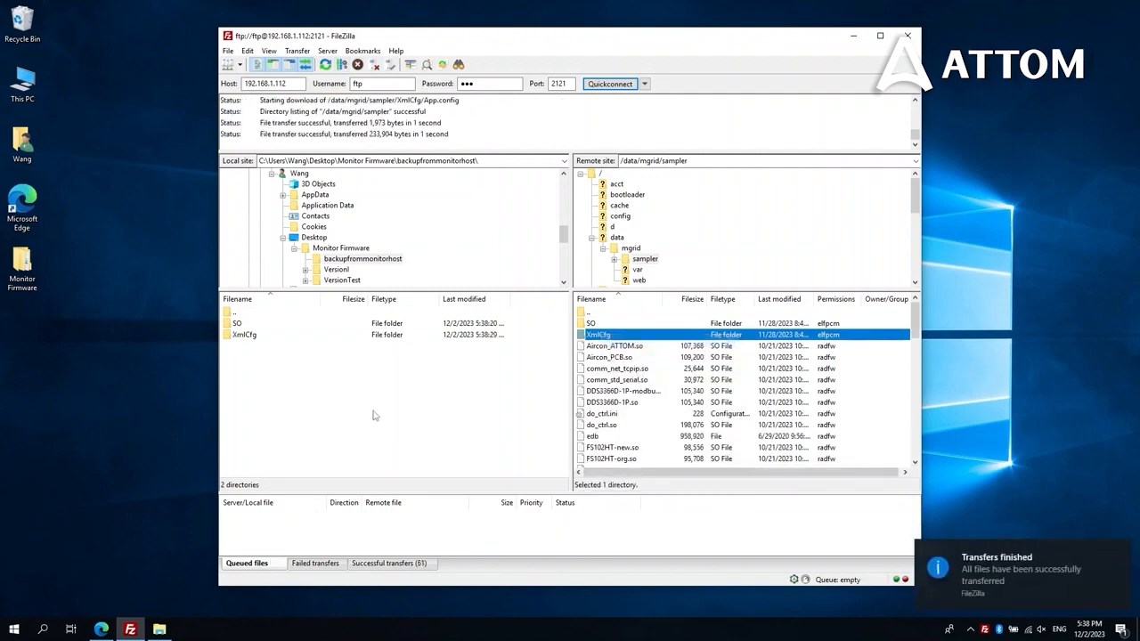
pyautogui.click(692, 161)
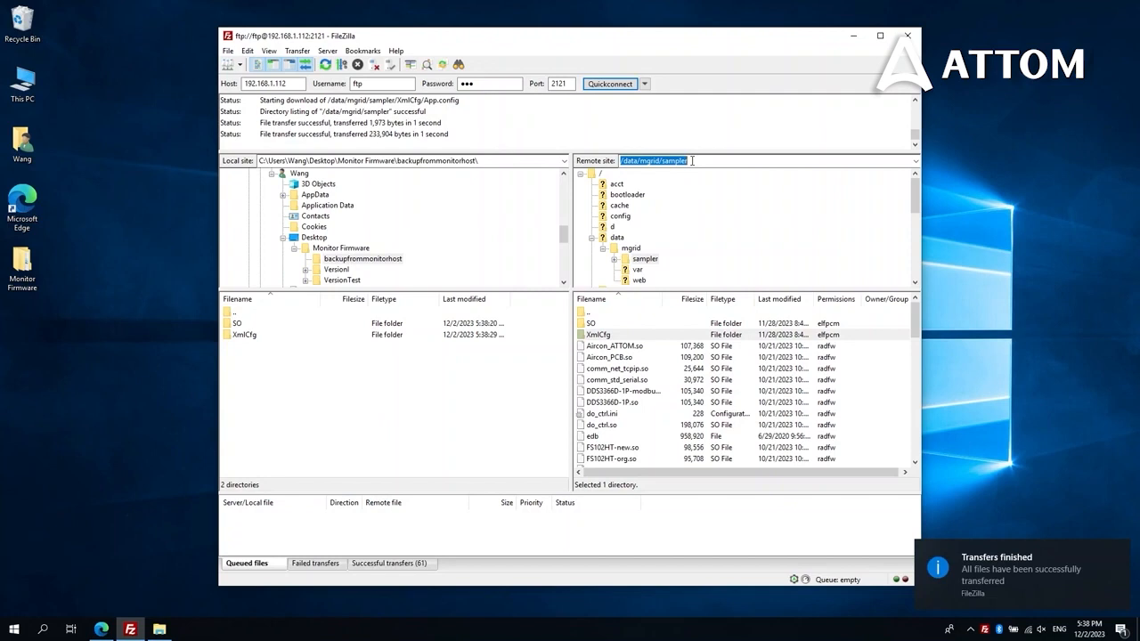
# Switch the remote side to /sdcard and download the vtu_pagelist folder into the local backup
pyautogui.moveTo(704, 160); pyautogui.dragTo(625, 160)
pyautogui.write('sdcard')
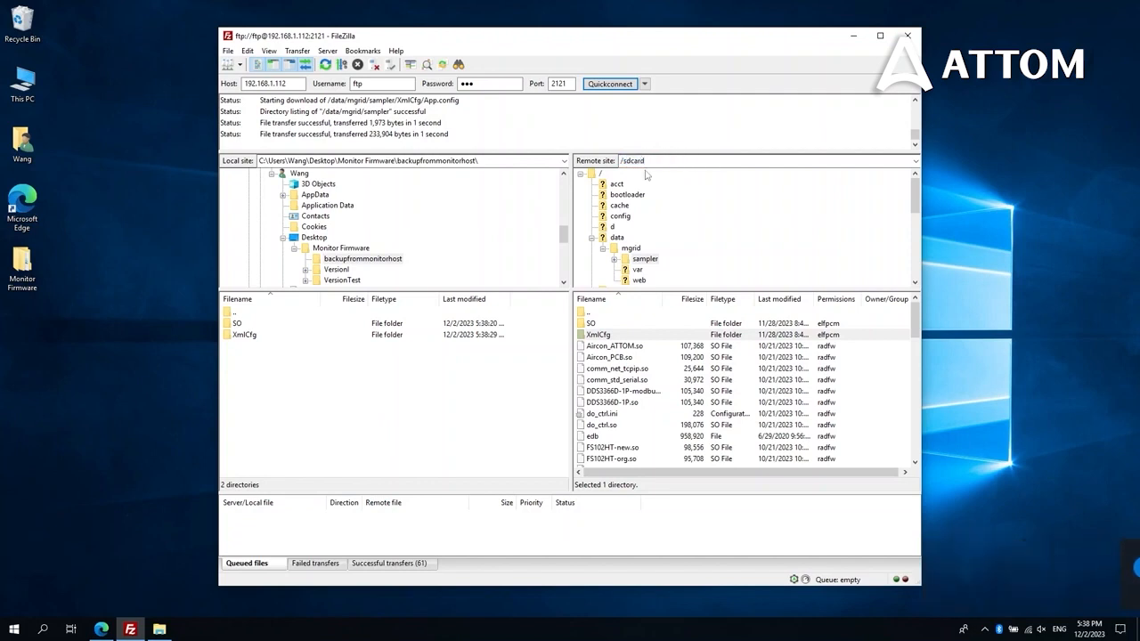
pyautogui.press('Return')
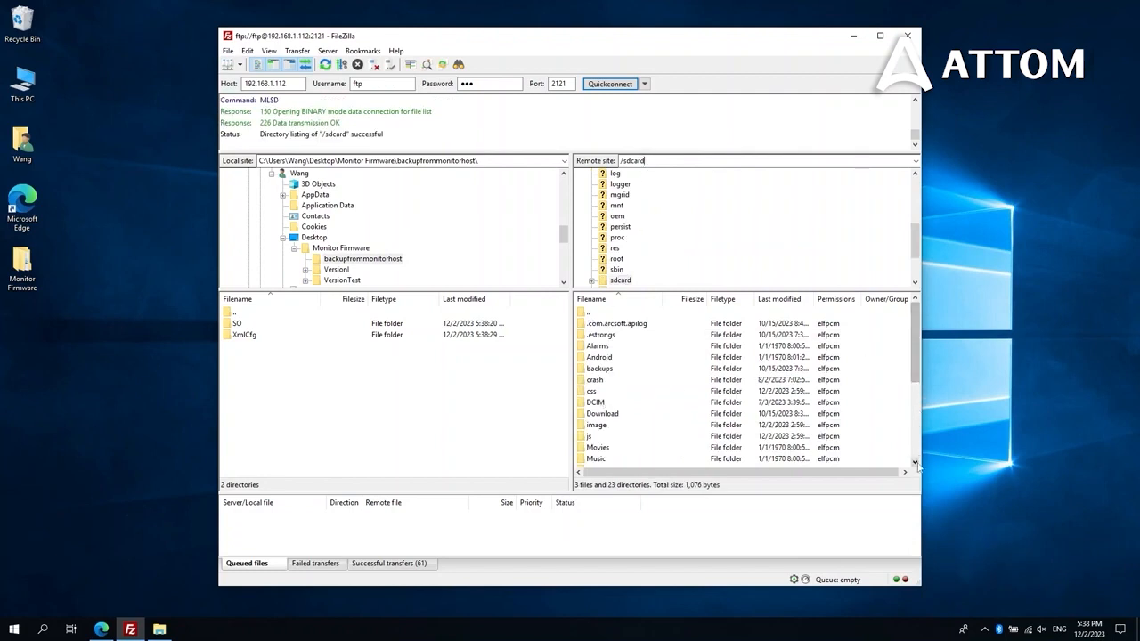
pyautogui.scroll(-3, 916, 464)
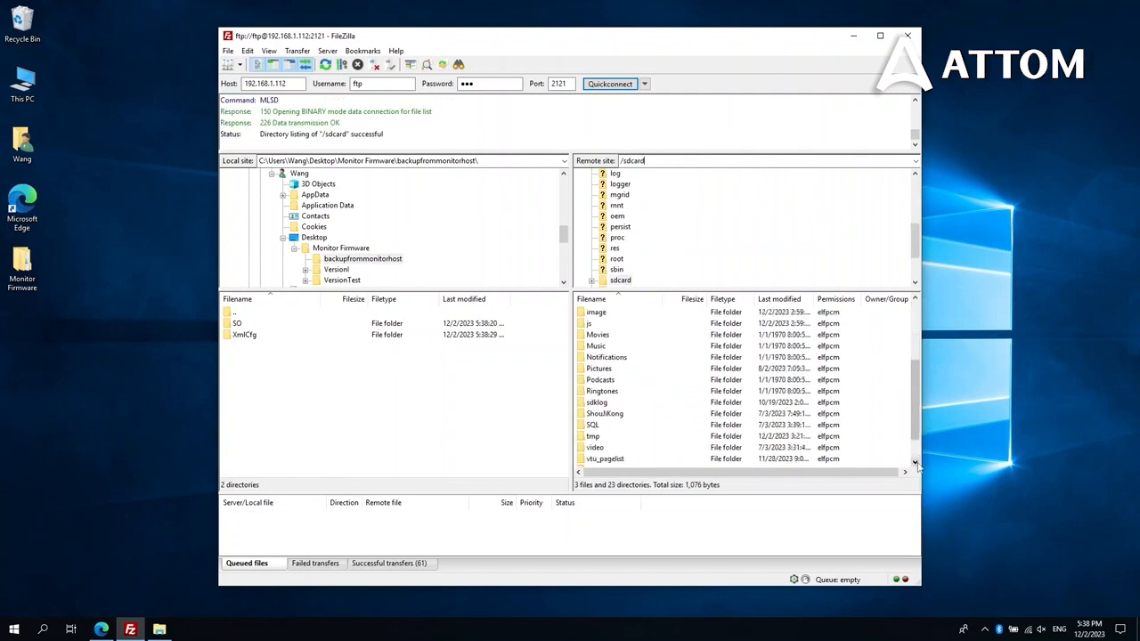
pyautogui.scroll(-1, 916, 464)
pyautogui.click(614, 449)
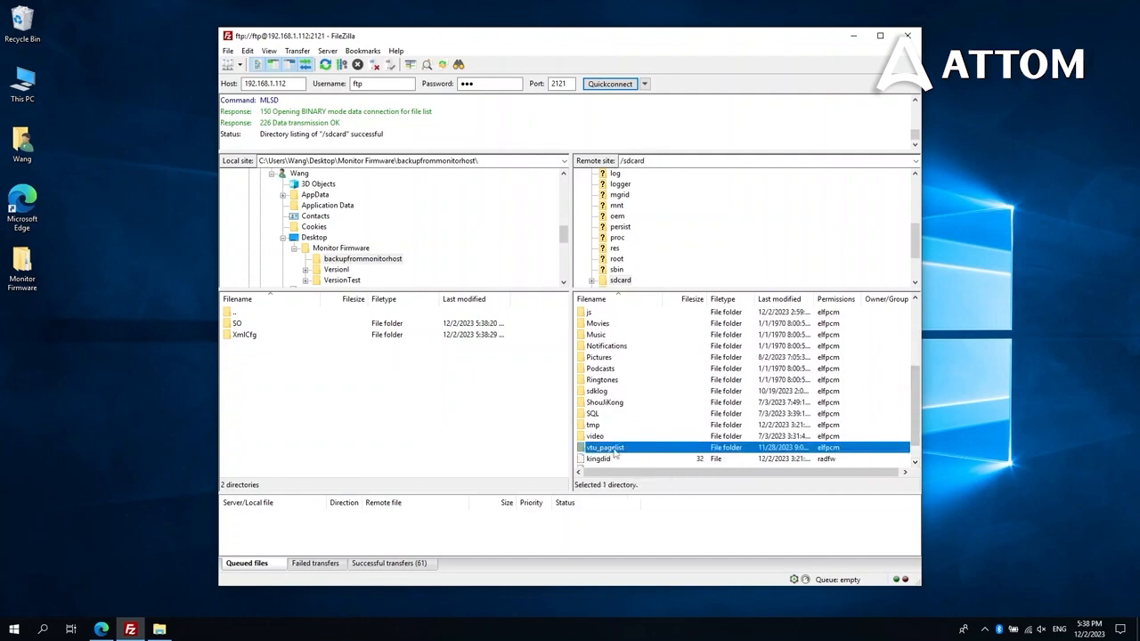
pyautogui.rightClick(613, 451)
pyautogui.click(625, 458)
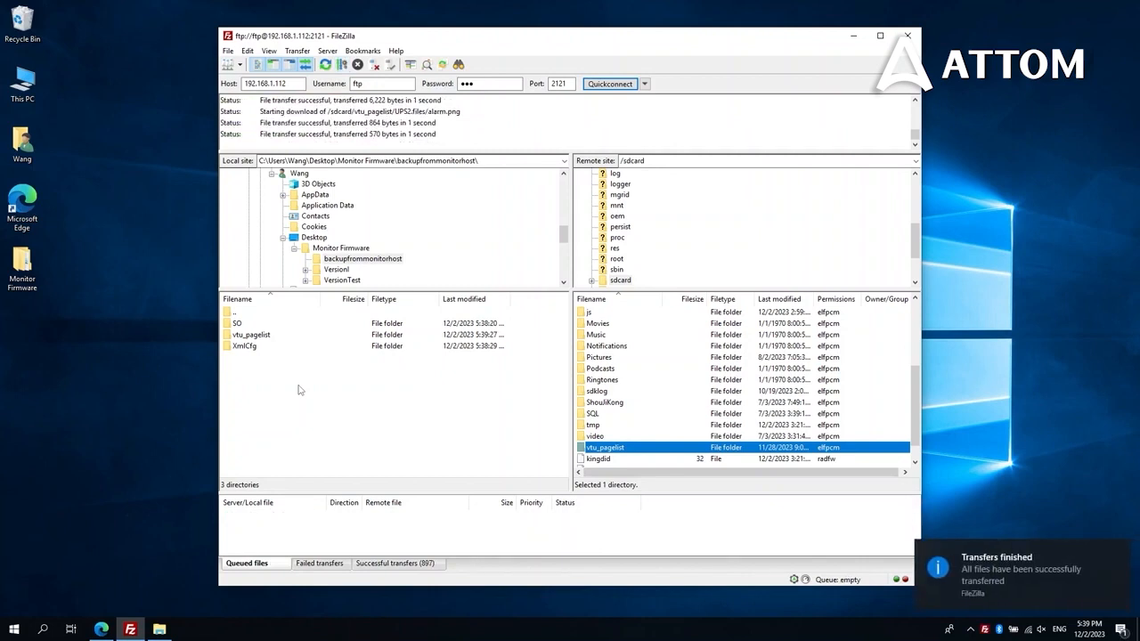
# Download the remote MGrid.ini file into the local backupfrommonitorhost folder too
pyautogui.scroll(-1, 624, 437)
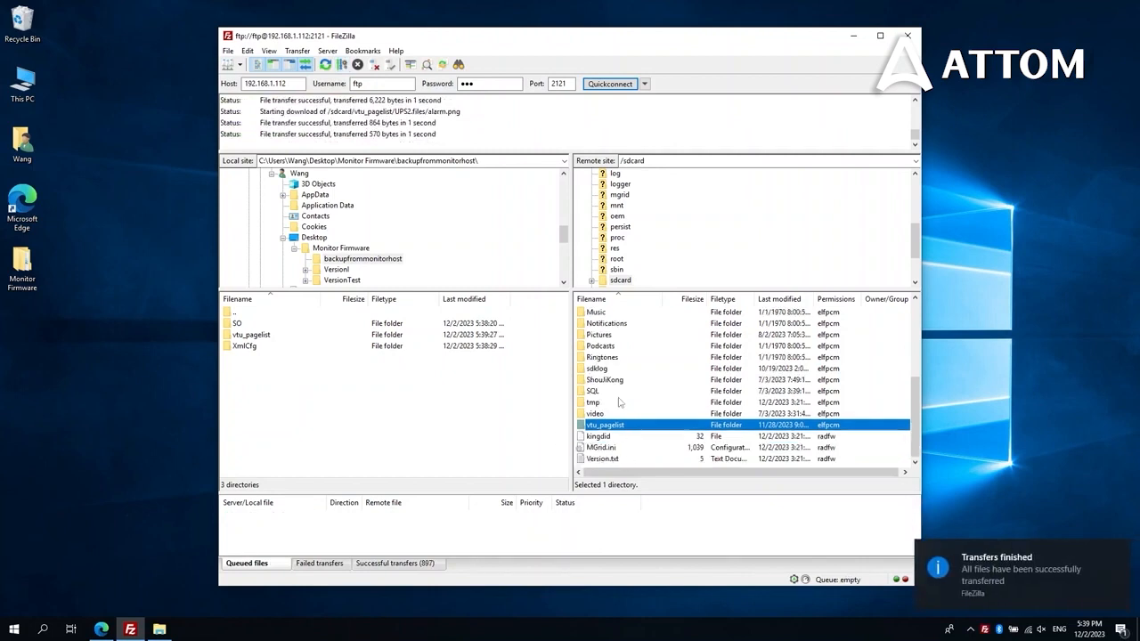
pyautogui.rightClick(608, 448)
pyautogui.click(628, 453)
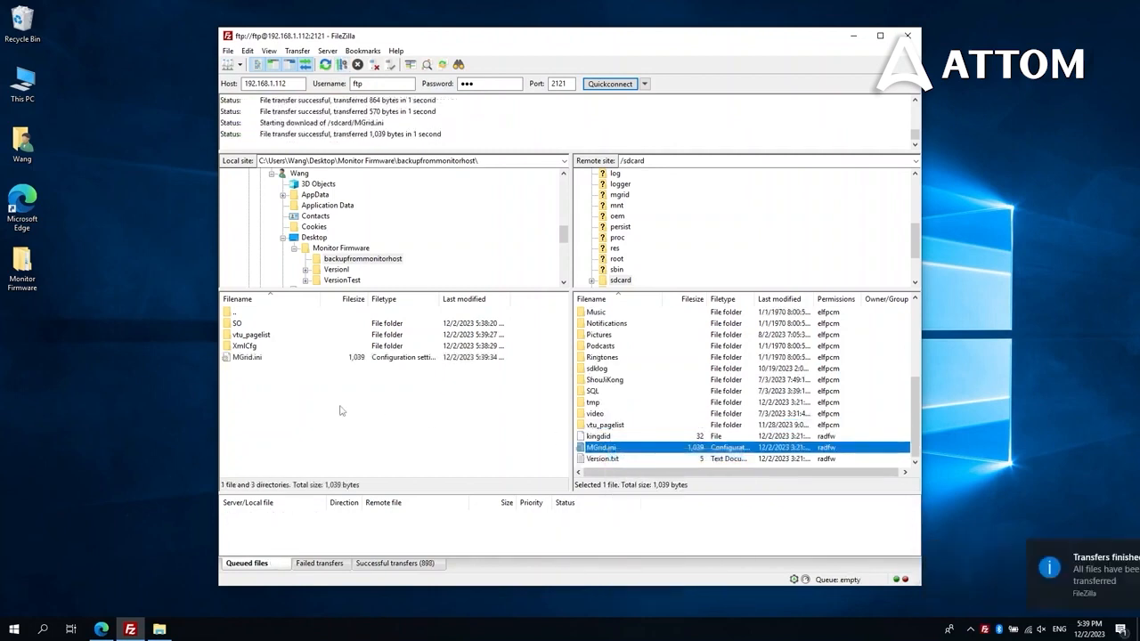
pyautogui.click(312, 408)
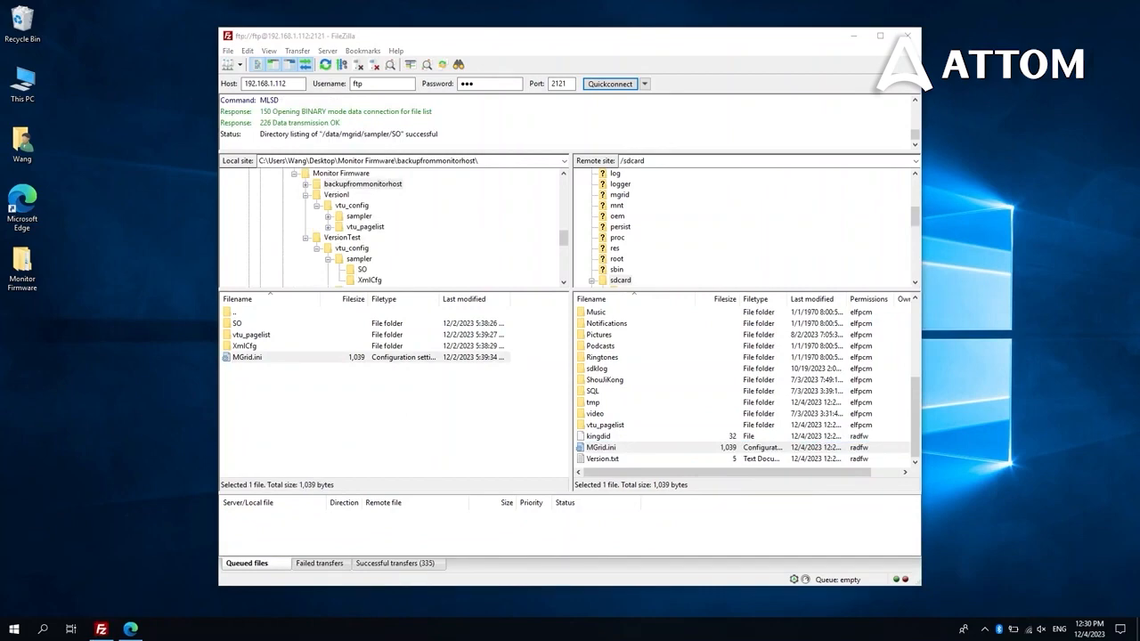
pyautogui.click(130, 629)
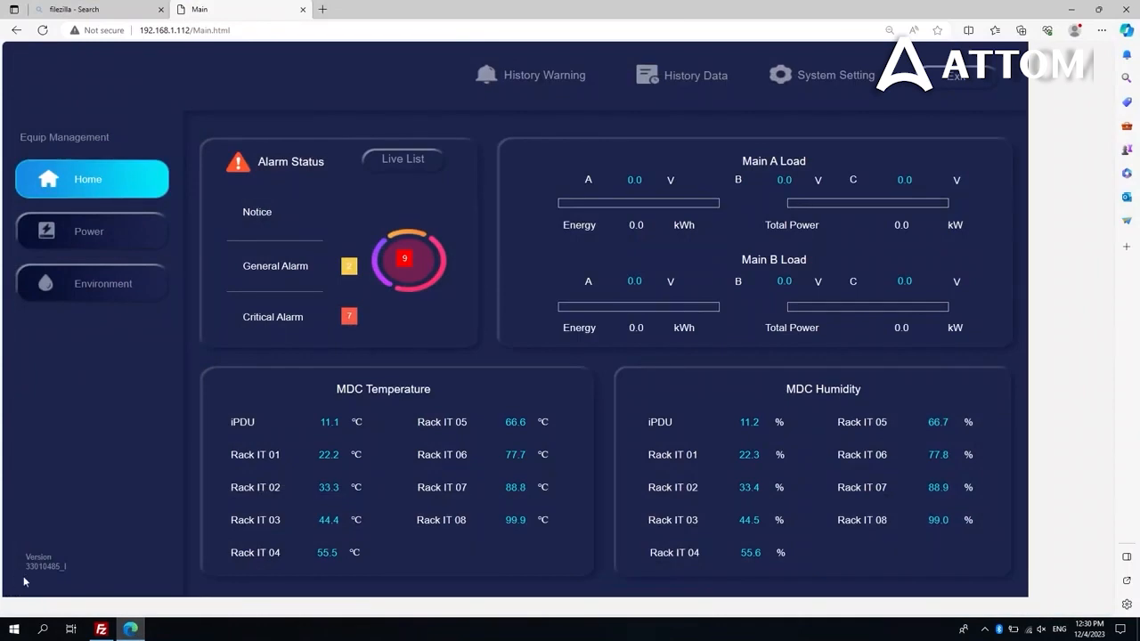
pyautogui.click(130, 629)
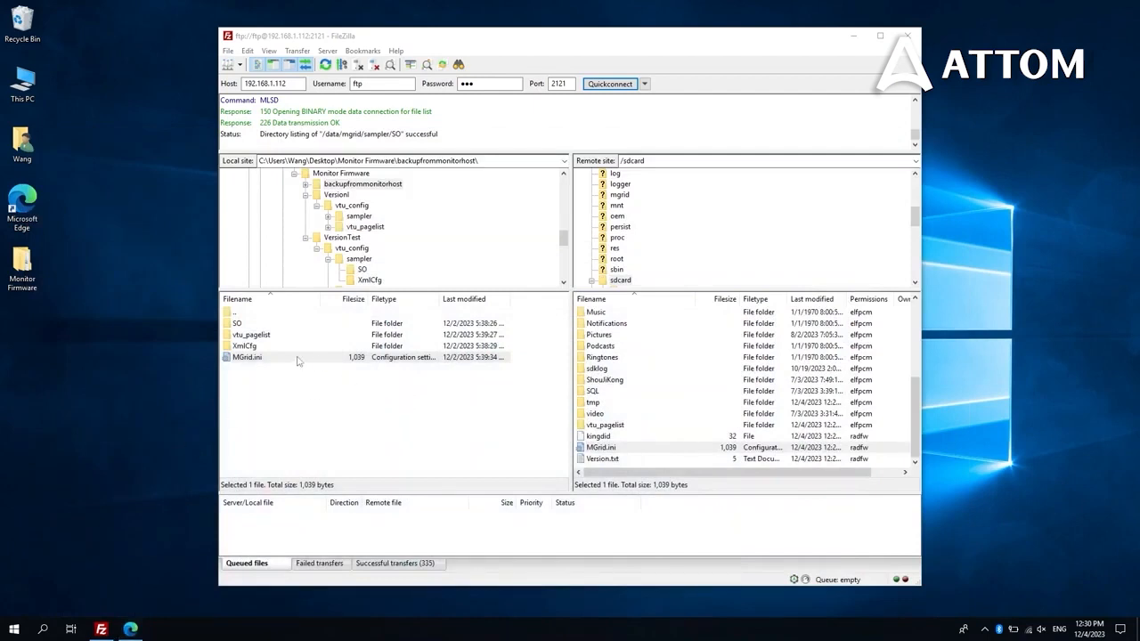
# Open local VersionTest\vtu_config\sampler\XmlCfg and remote /data/mgrid/sampler/XmlCfg side by side
pyautogui.doubleClick(242, 314)
pyautogui.doubleClick(250, 346)
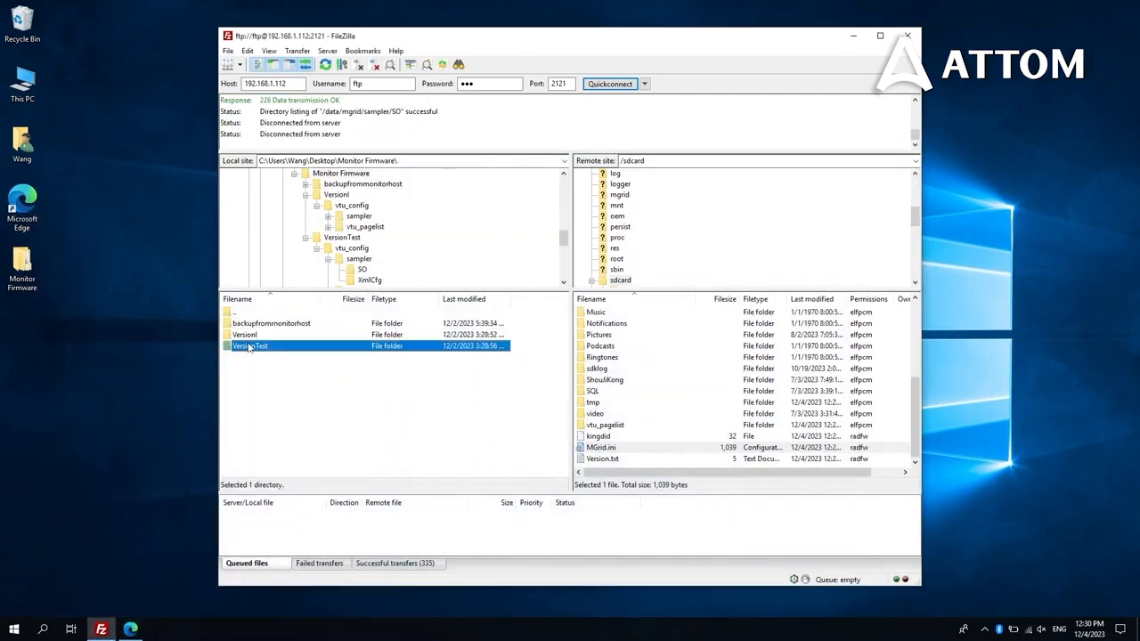
pyautogui.doubleClick(254, 328)
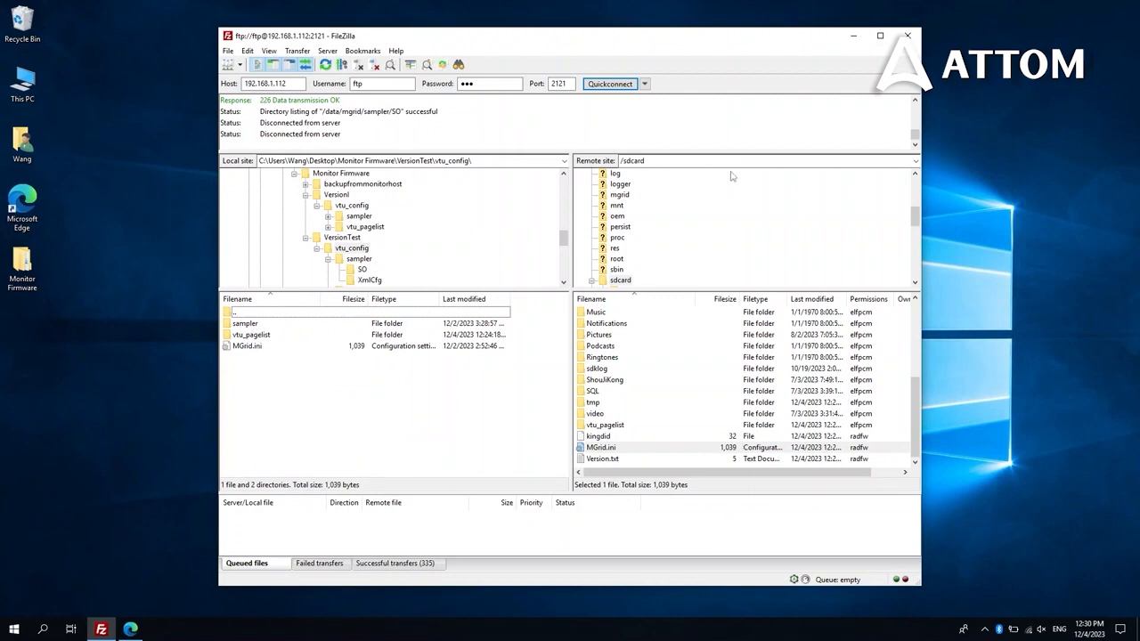
pyautogui.click(684, 160)
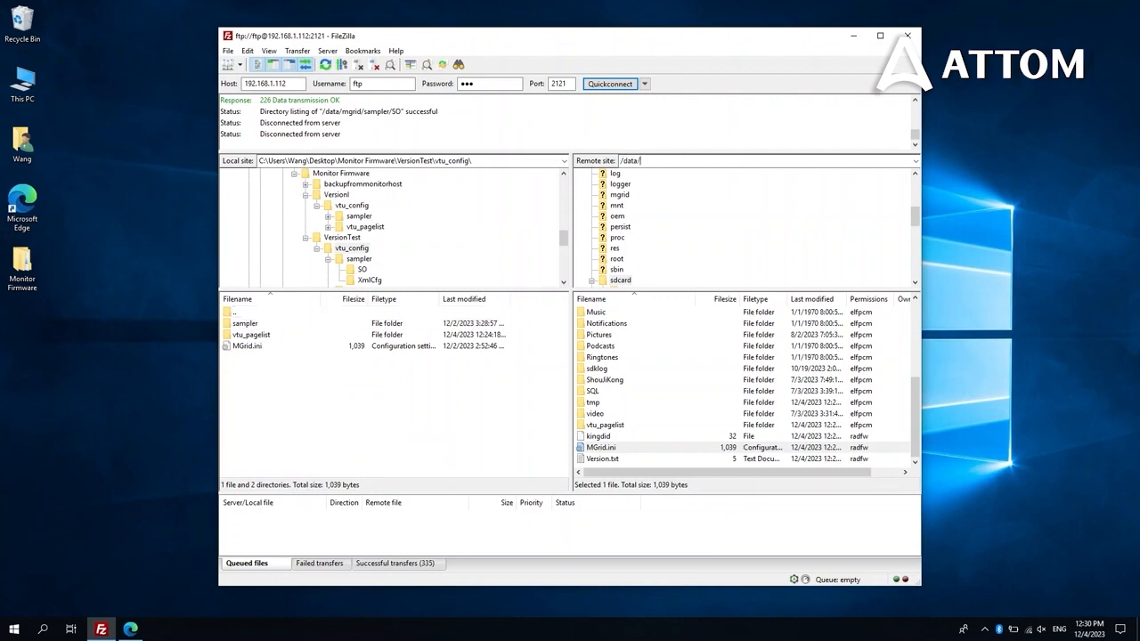
pyautogui.press('Return')
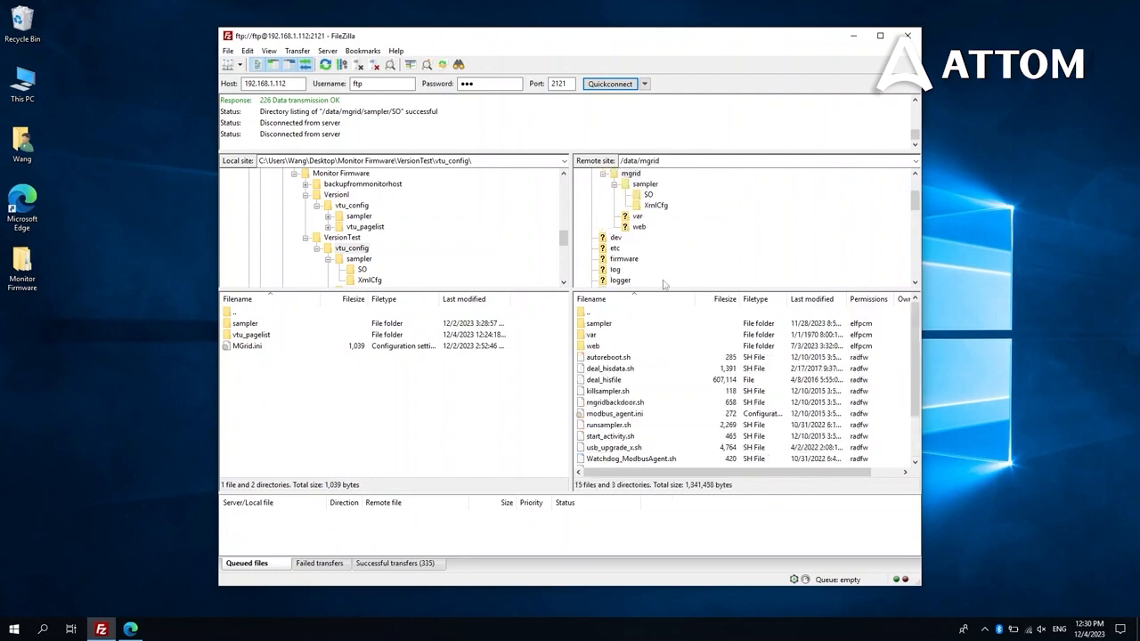
pyautogui.doubleClick(611, 324)
pyautogui.doubleClick(596, 335)
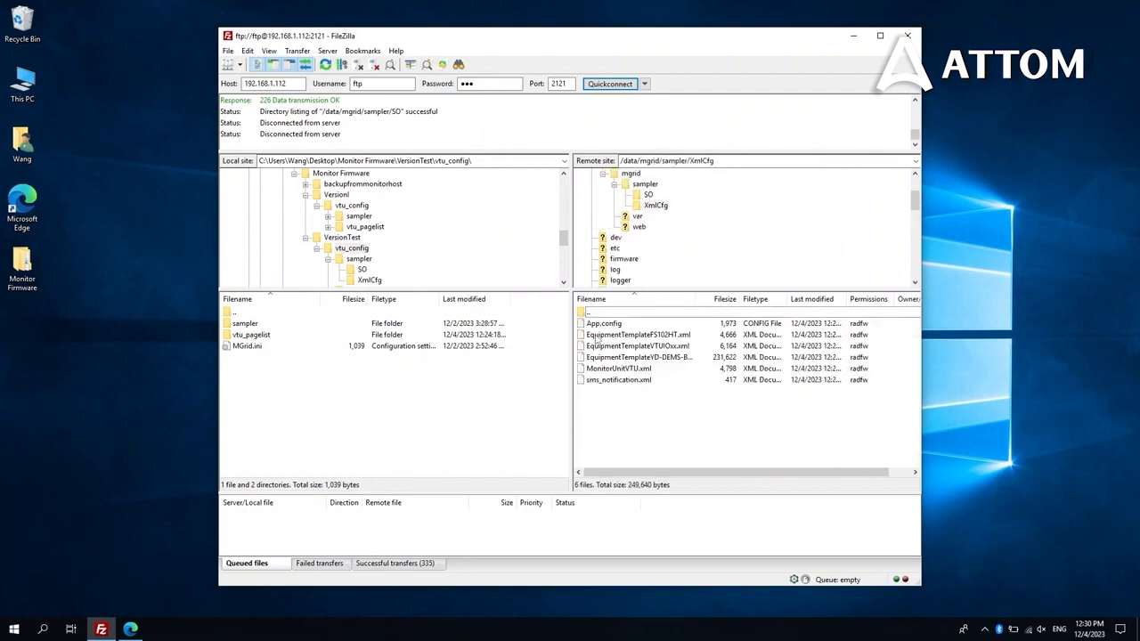
pyautogui.doubleClick(249, 325)
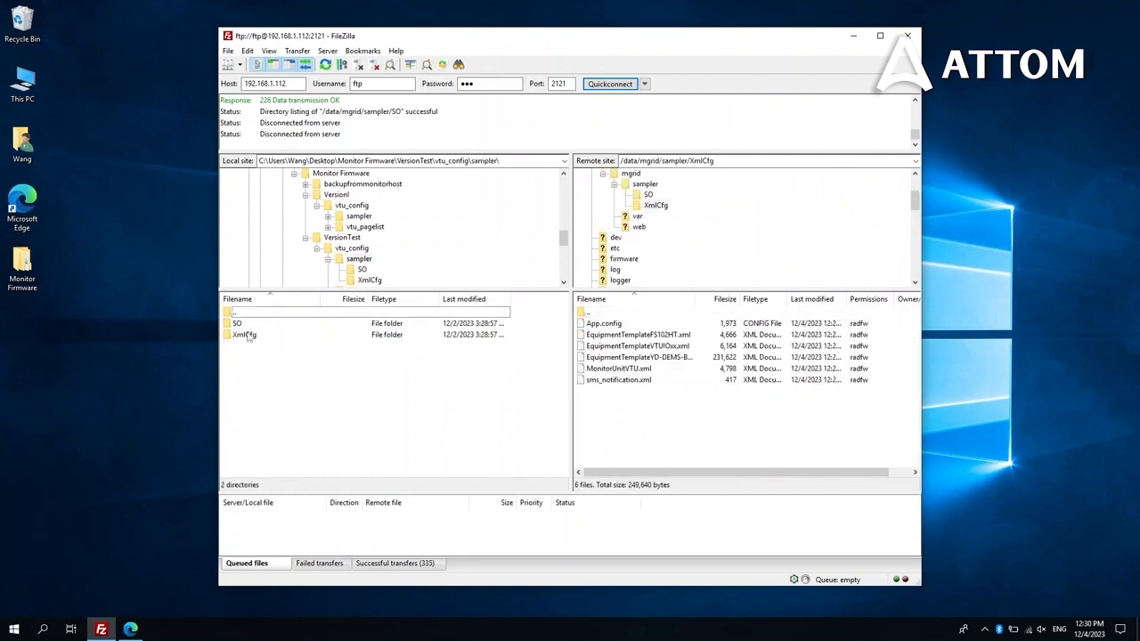
pyautogui.doubleClick(247, 335)
# Delete the six remote XmlCfg files and upload the six VersionTest XmlCfg files in their place
pyautogui.moveTo(651, 424); pyautogui.dragTo(602, 331)
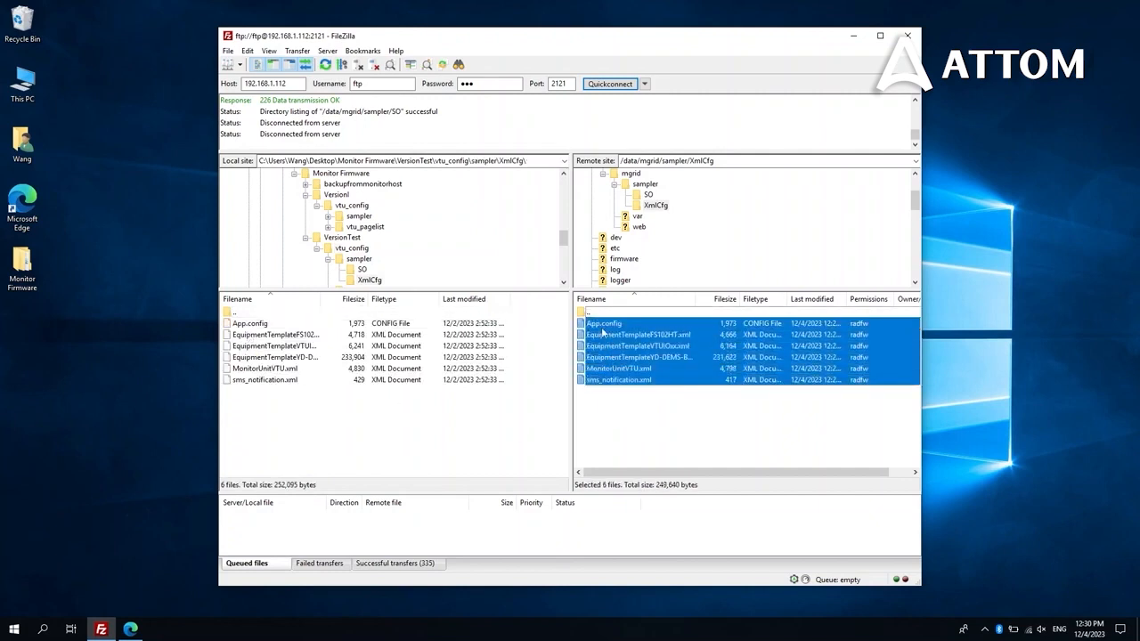
pyautogui.press('Delete')
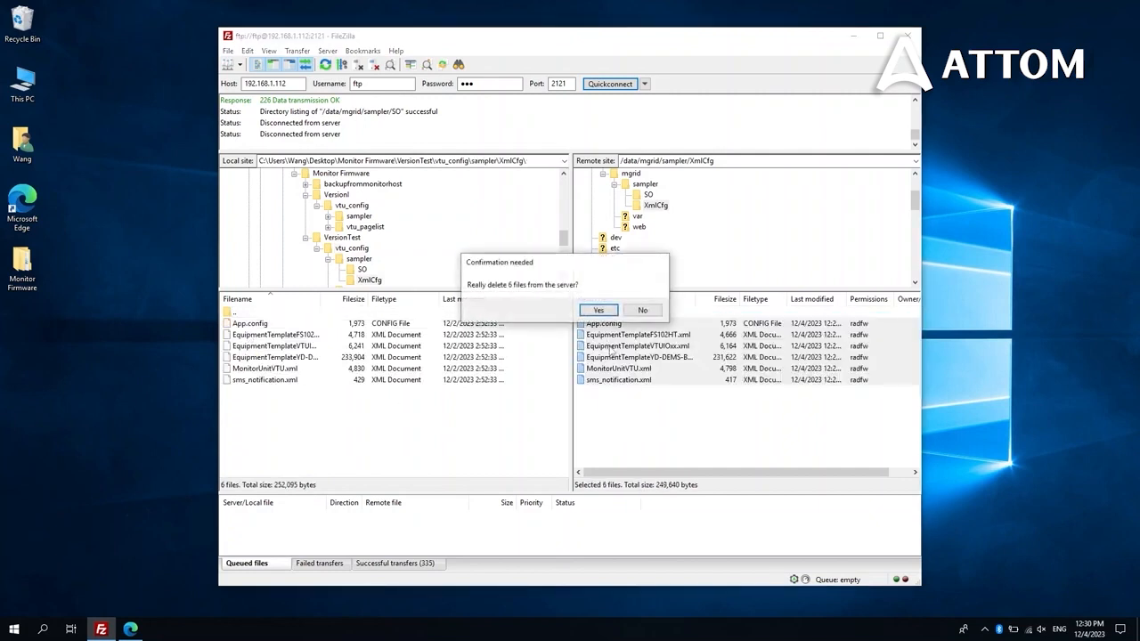
pyautogui.click(598, 309)
pyautogui.hotkey('ctrl', 'a')
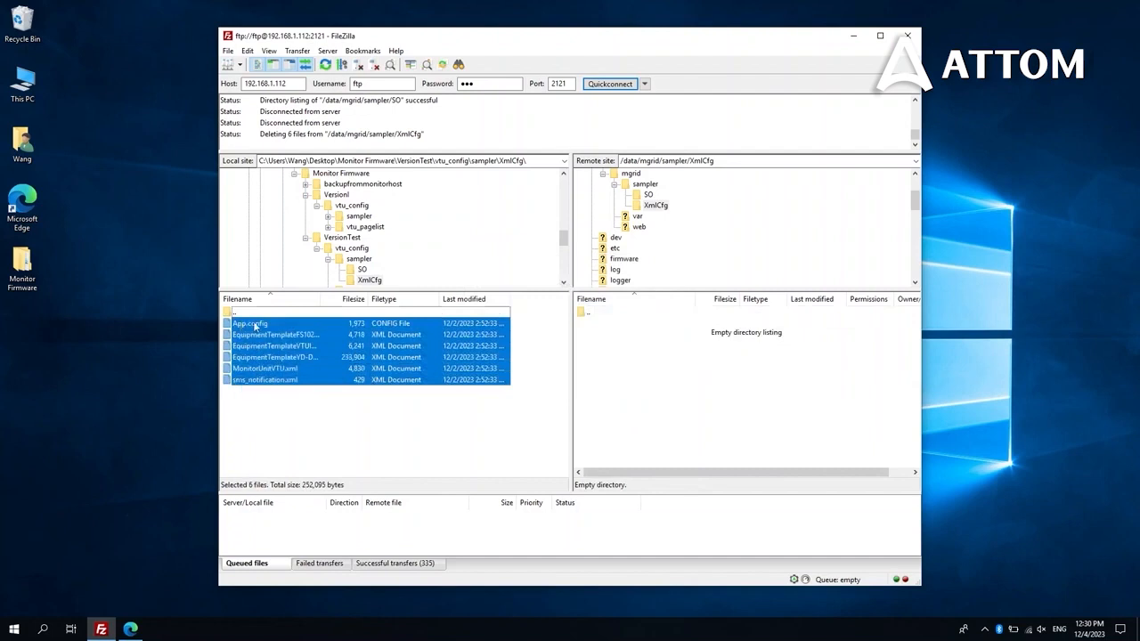
pyautogui.rightClick(254, 325)
pyautogui.click(276, 331)
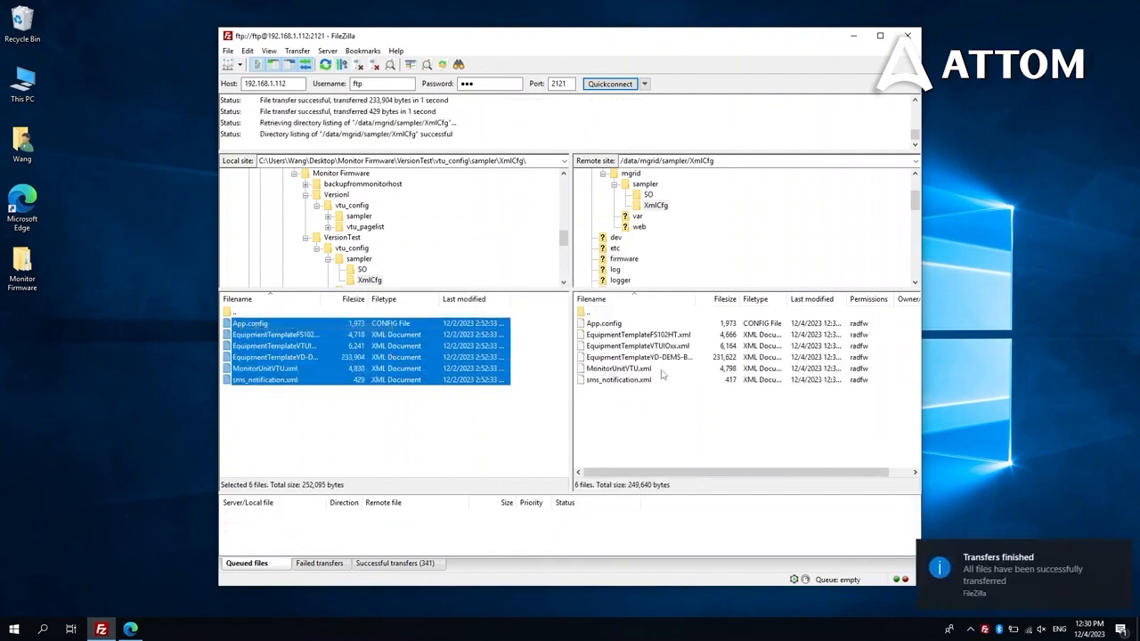
# Move back up to sampler on both sides and open the device's SO folder
pyautogui.doubleClick(589, 314)
pyautogui.doubleClick(594, 323)
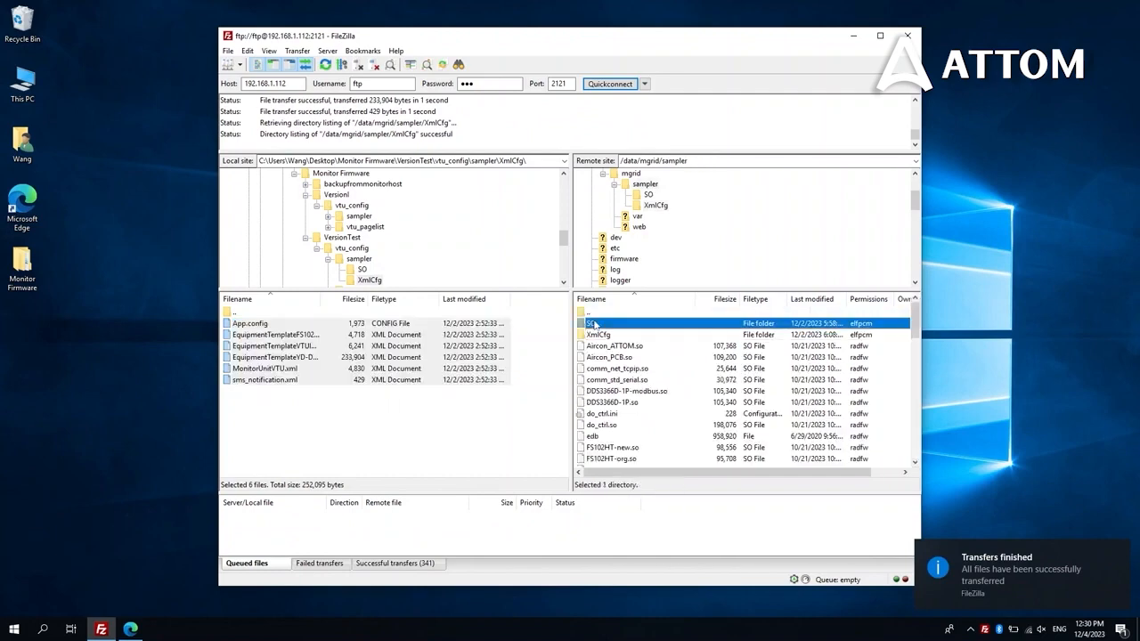
pyautogui.doubleClick(246, 313)
# Upload all 55 local VersionTest SO files to the device's sampler SO folder, overwriting the existing files
pyautogui.doubleClick(239, 322)
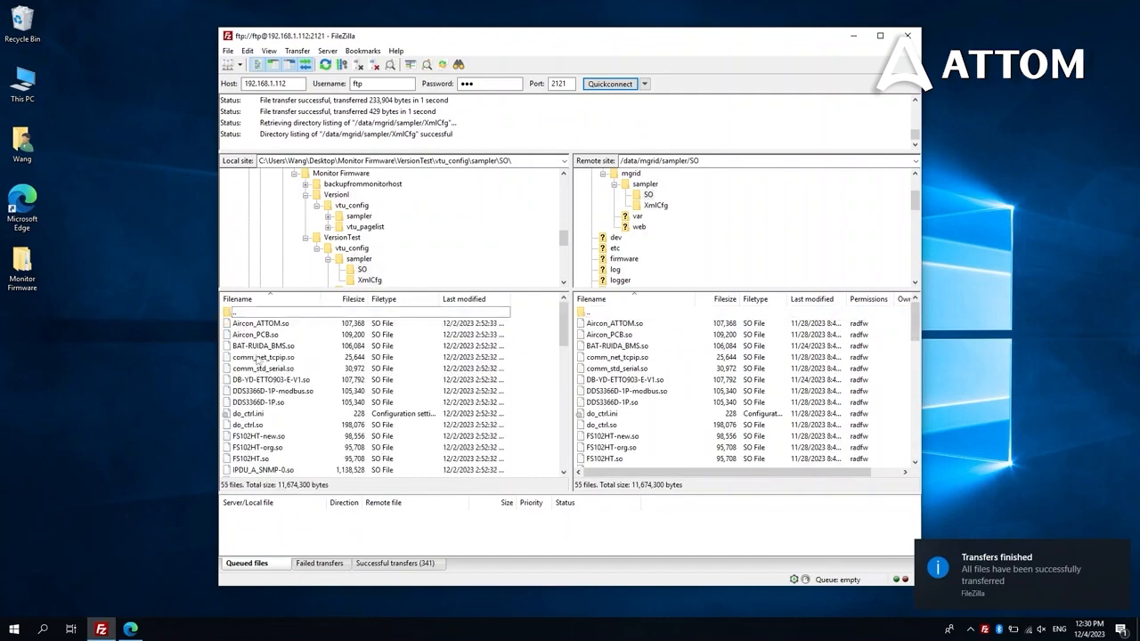
pyautogui.click(277, 369)
pyautogui.hotkey('ctrl', 'a')
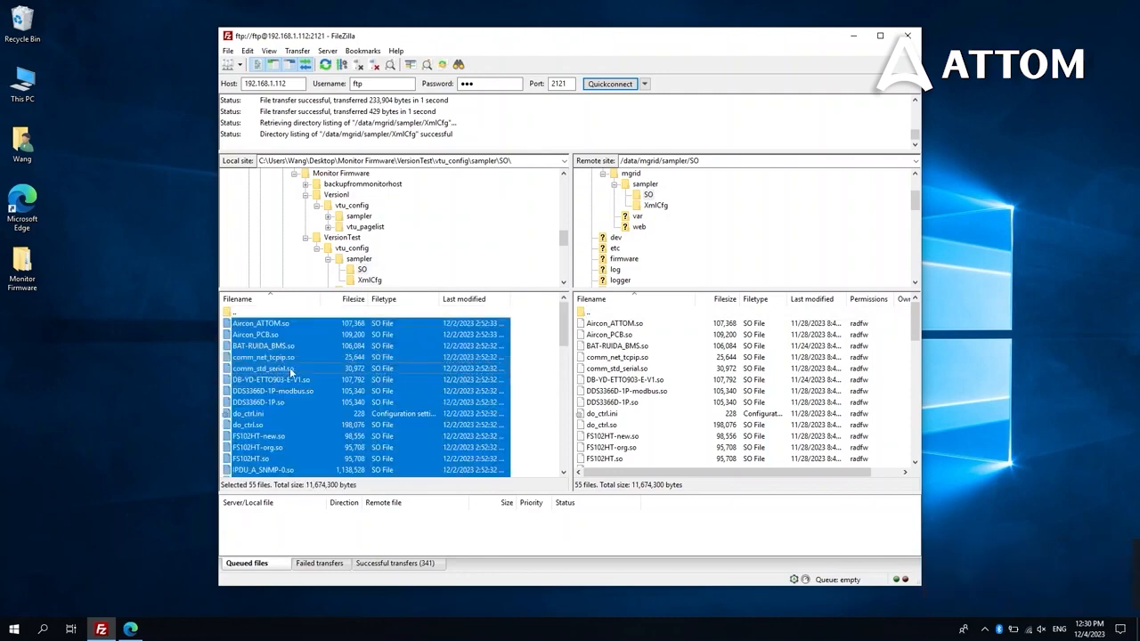
pyautogui.rightClick(290, 369)
pyautogui.click(321, 377)
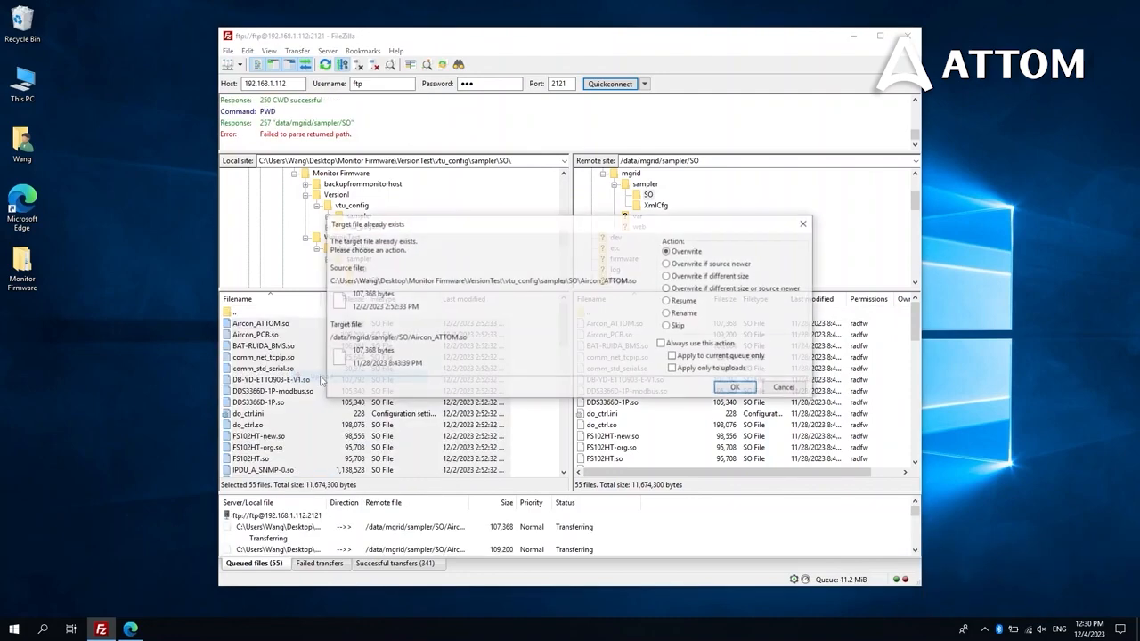
pyautogui.click(736, 389)
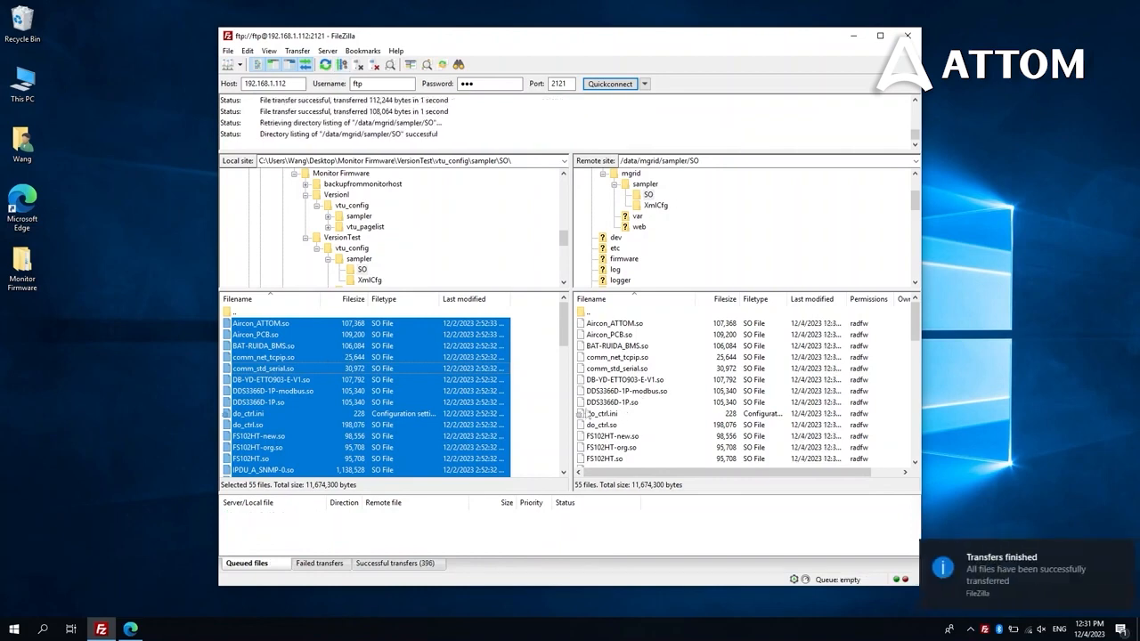
pyautogui.doubleClick(235, 312)
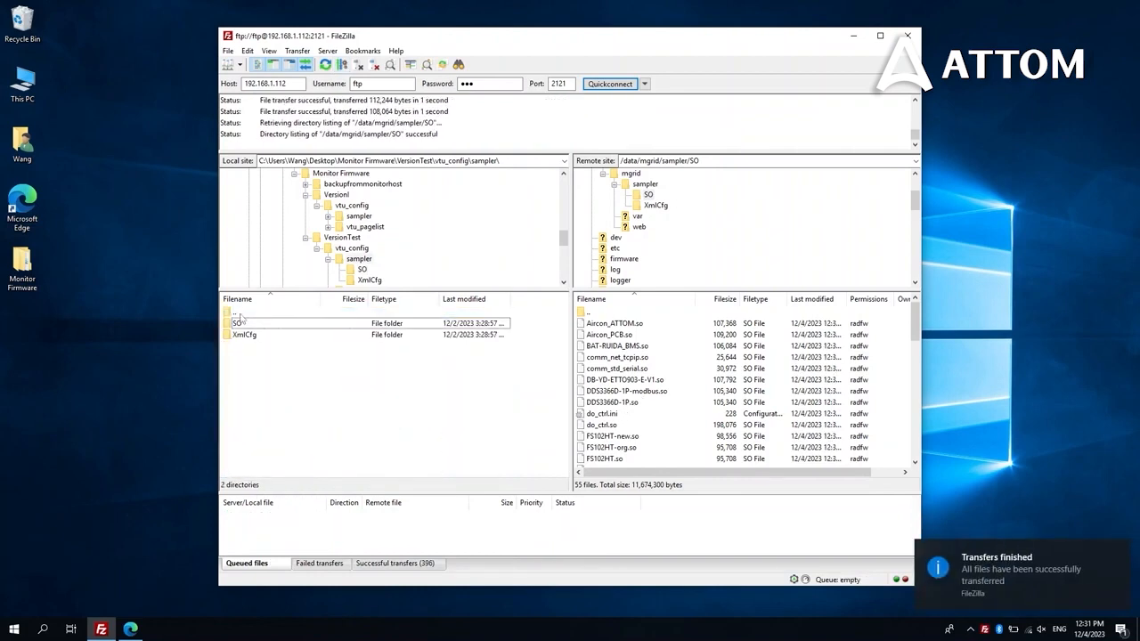
# Upload VersionTest's vtu_config MGrid.ini to the device's /sdcard, overwriting the existing MGrid.ini
pyautogui.doubleClick(239, 315)
pyautogui.click(249, 345)
pyautogui.moveTo(725, 163); pyautogui.dragTo(617, 162)
pyautogui.write('/sdca')
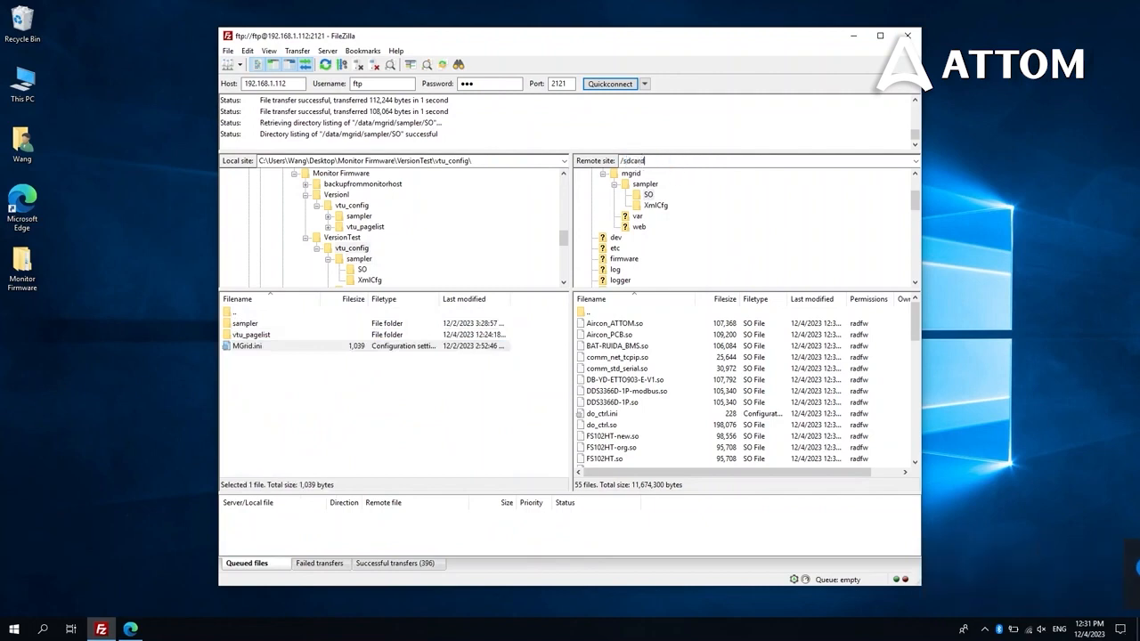
pyautogui.write('rd')
pyautogui.press('Return')
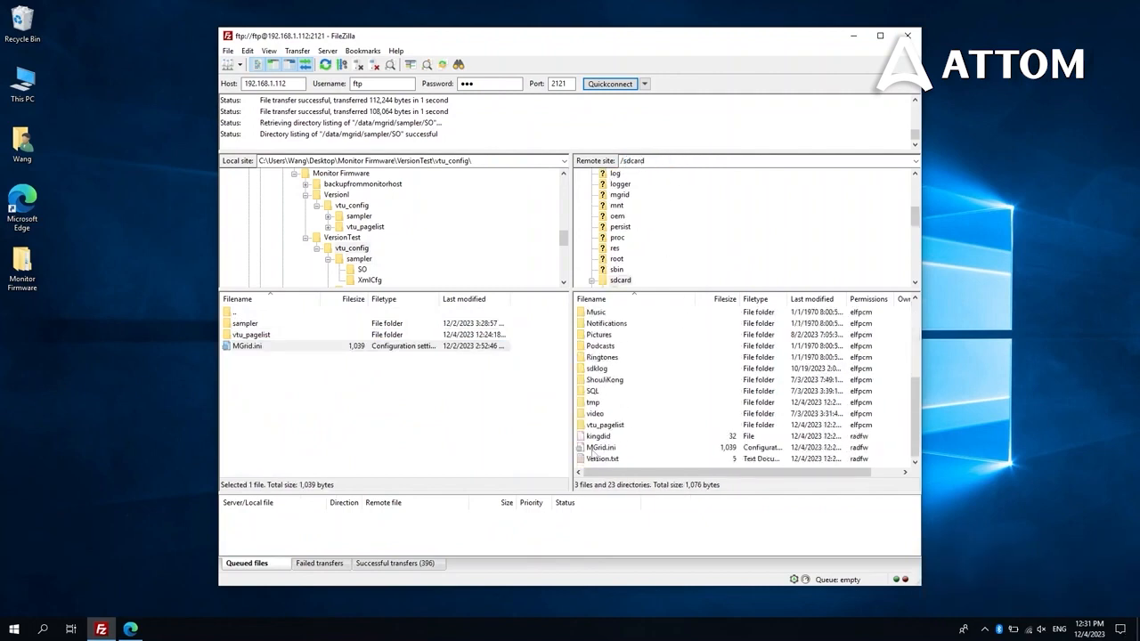
pyautogui.rightClick(251, 348)
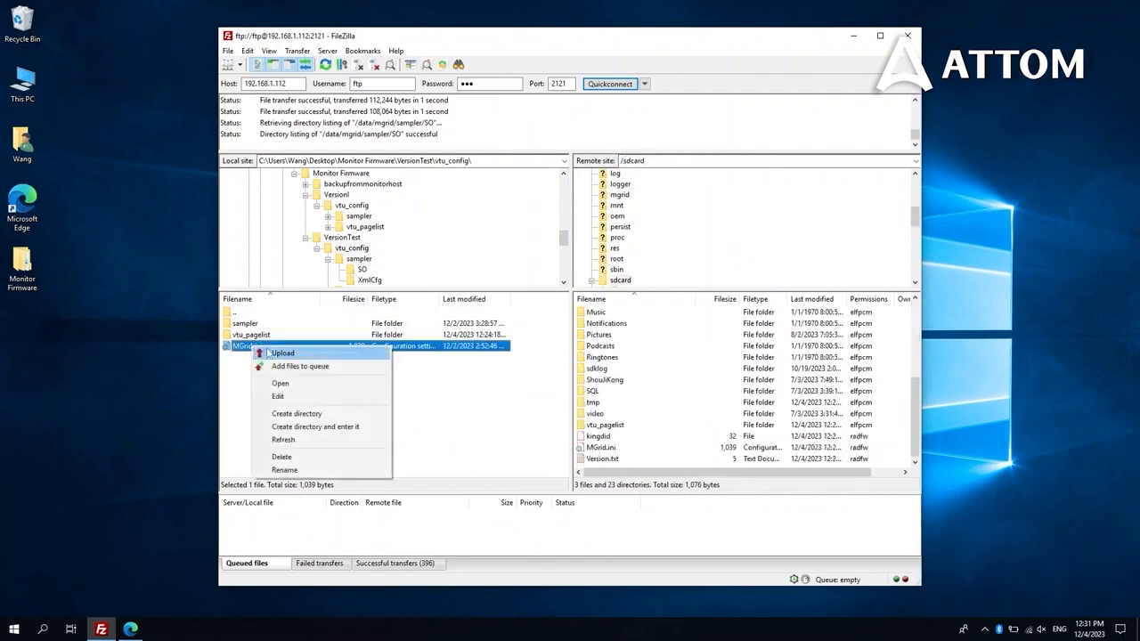
pyautogui.click(277, 354)
pyautogui.click(696, 388)
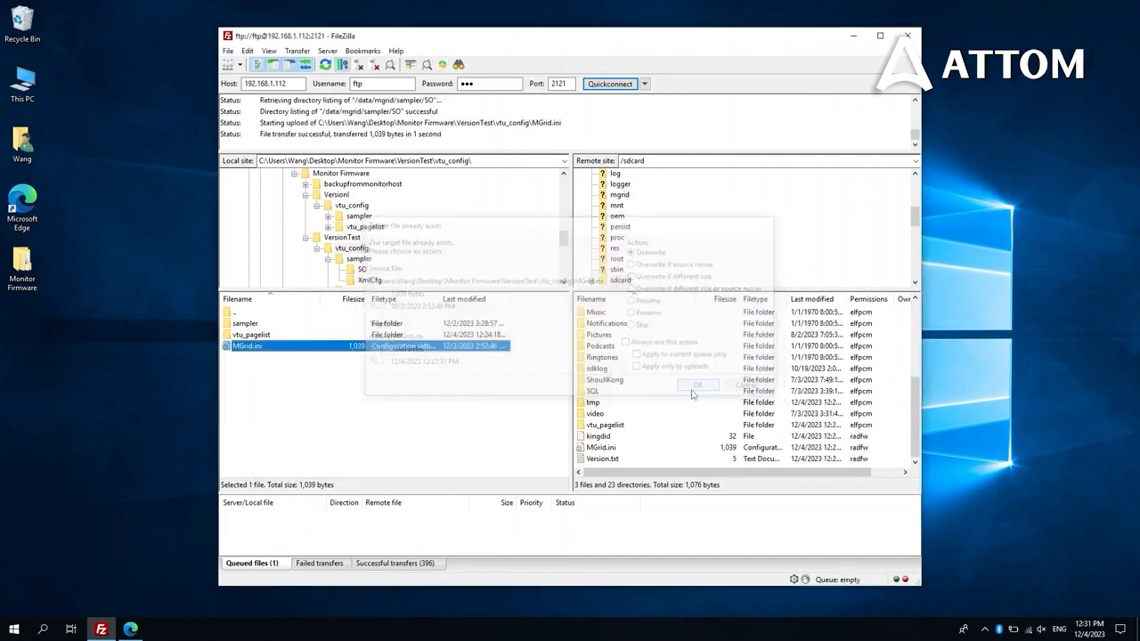
# Open vtu_pagelist on both sides and delete all 33 files and 13 folders from the device's copy
pyautogui.doubleClick(608, 426)
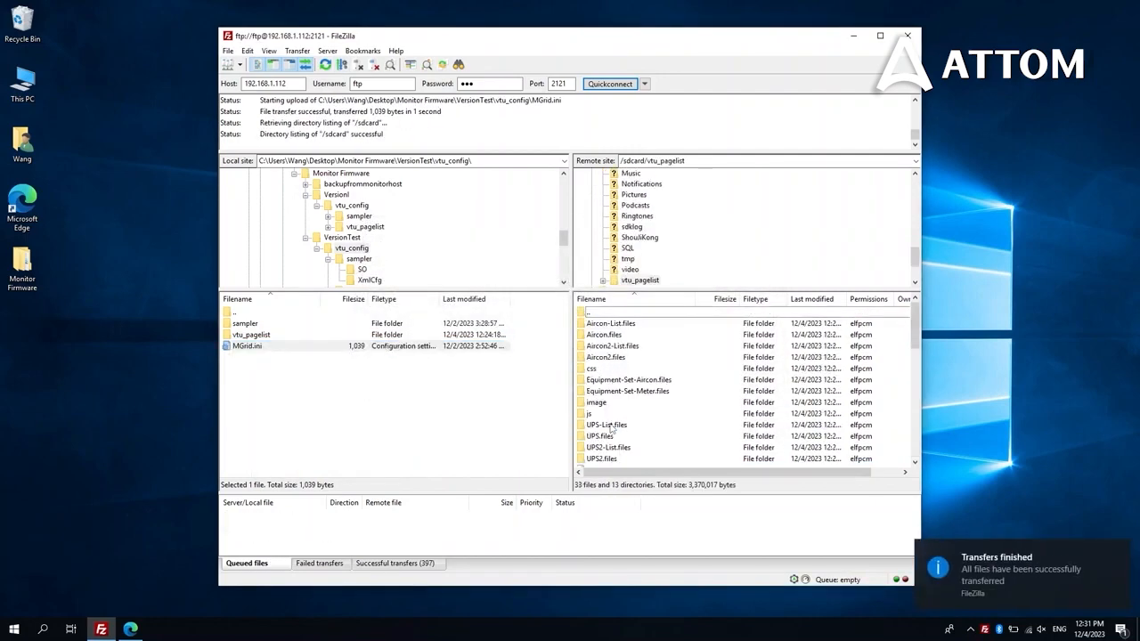
pyautogui.doubleClick(253, 334)
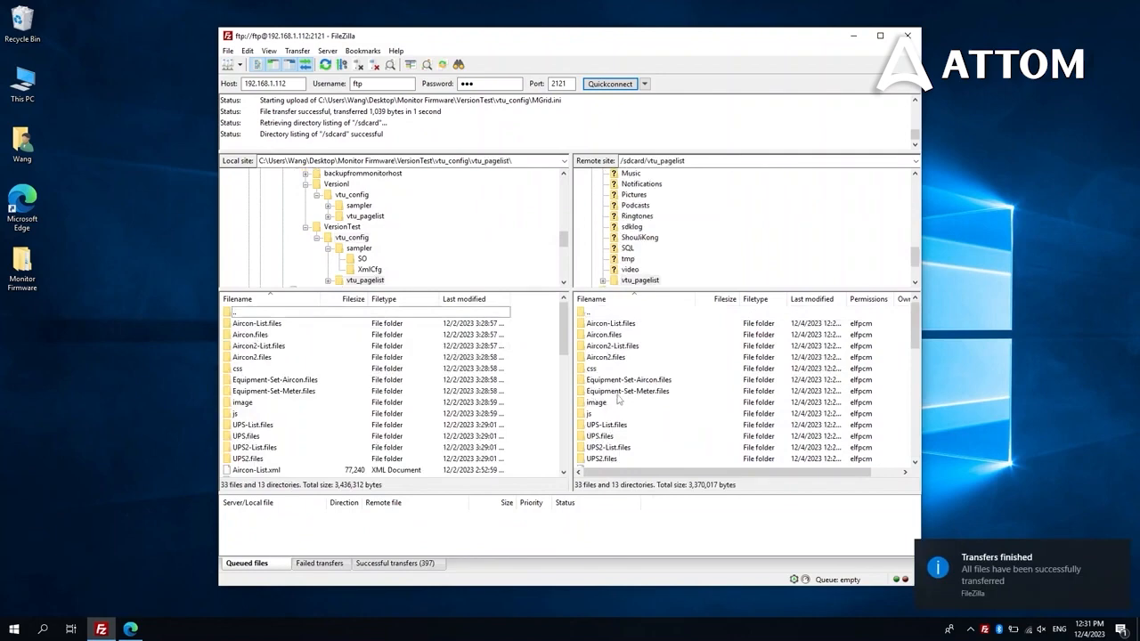
pyautogui.click(617, 396)
pyautogui.hotkey('ctrl', 'a')
pyautogui.press('Delete')
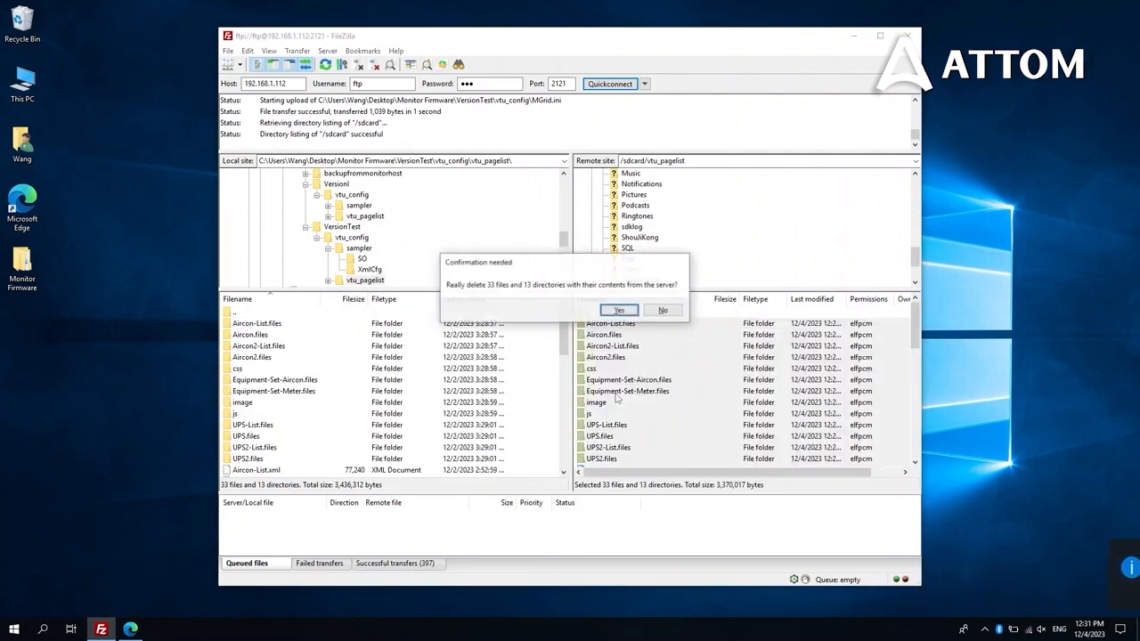
pyautogui.press('Return')
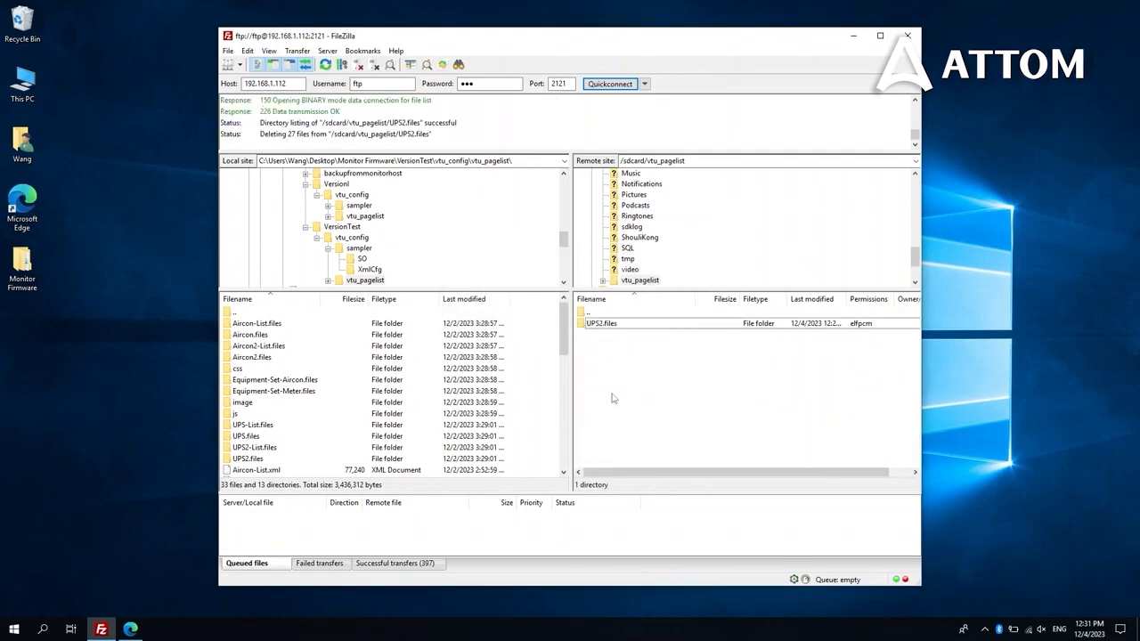
# Upload every file and folder in the local VersionTest vtu_pagelist to the device
pyautogui.click(295, 382)
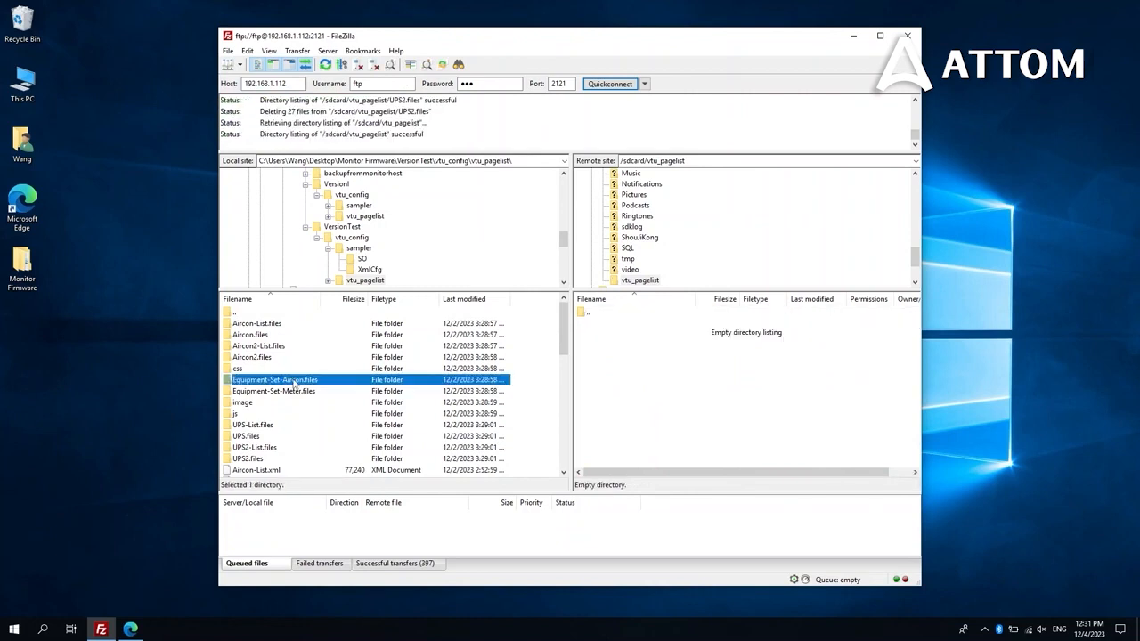
pyautogui.hotkey('ctrl', 'a')
pyautogui.rightClick(295, 381)
pyautogui.click(305, 390)
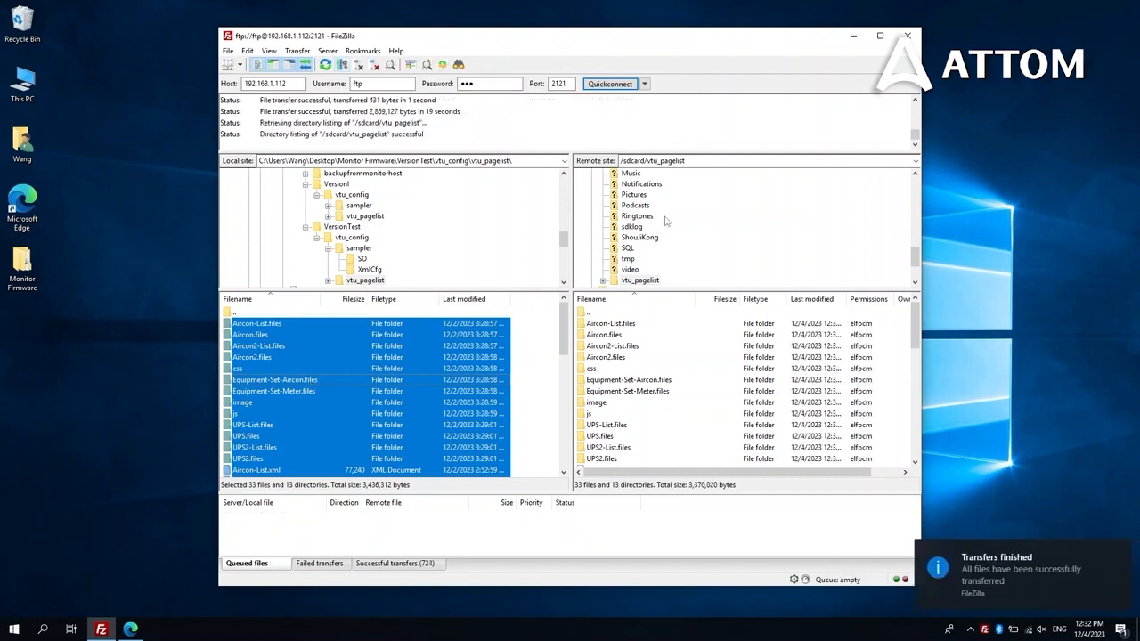
# Delete reboot.txt from the device's /sdcard/tmp folder
pyautogui.doubleClick(598, 314)
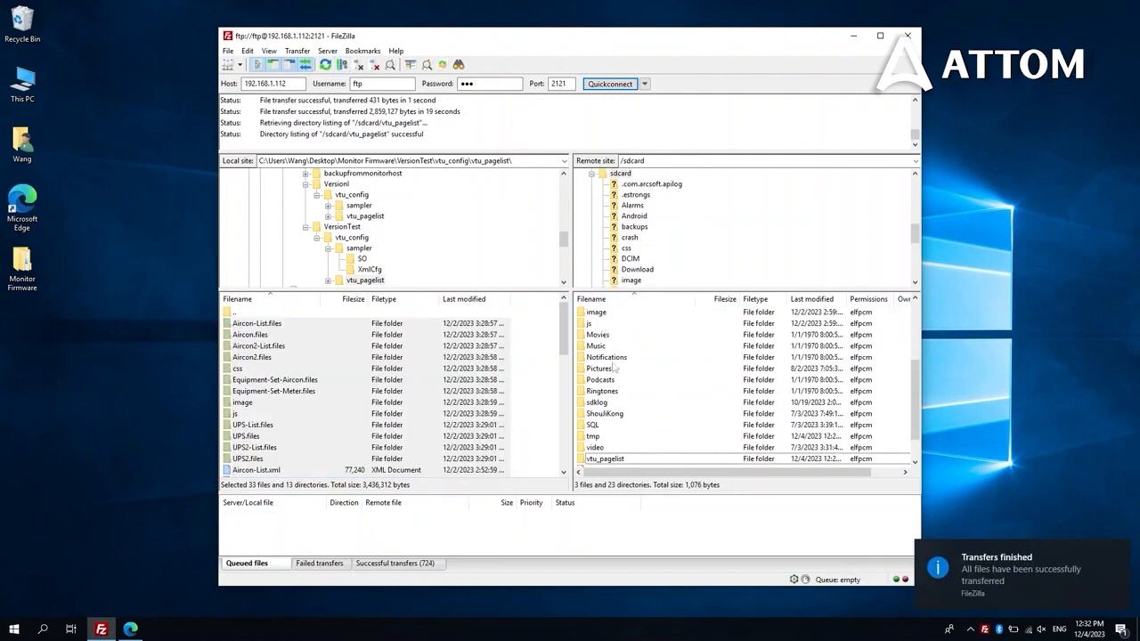
pyautogui.doubleClick(598, 437)
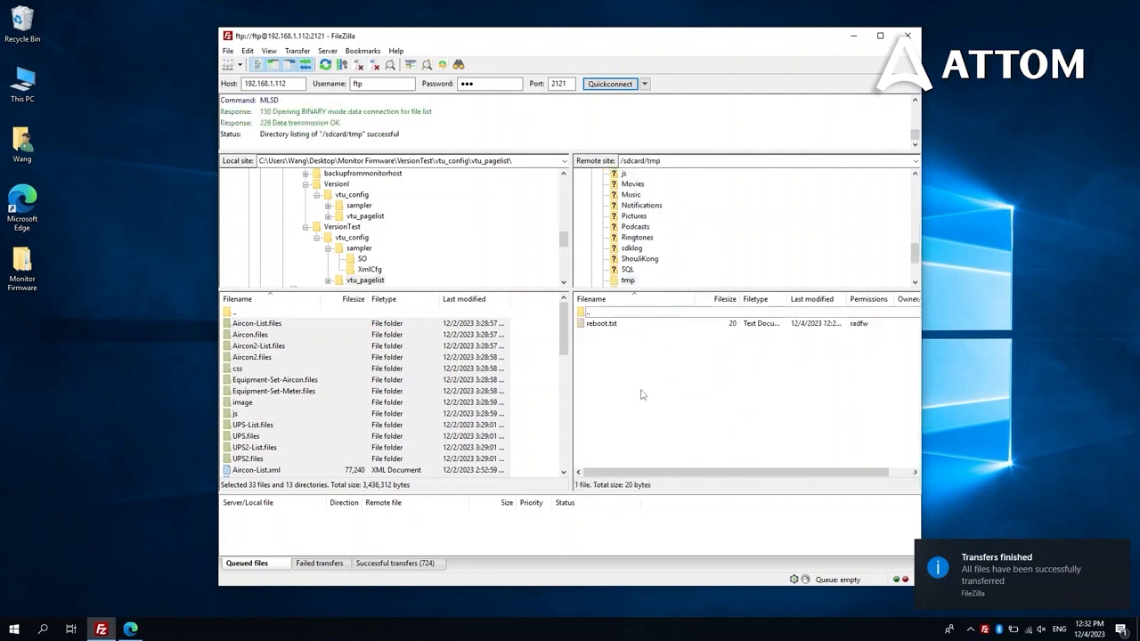
pyautogui.rightClick(604, 326)
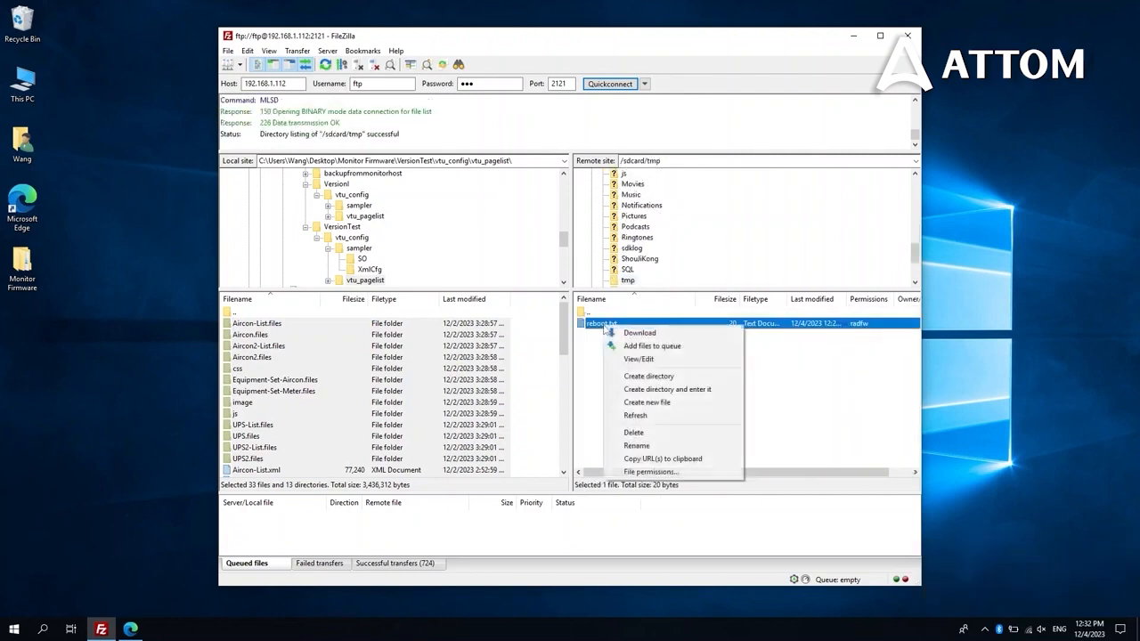
pyautogui.click(633, 432)
pyautogui.click(599, 312)
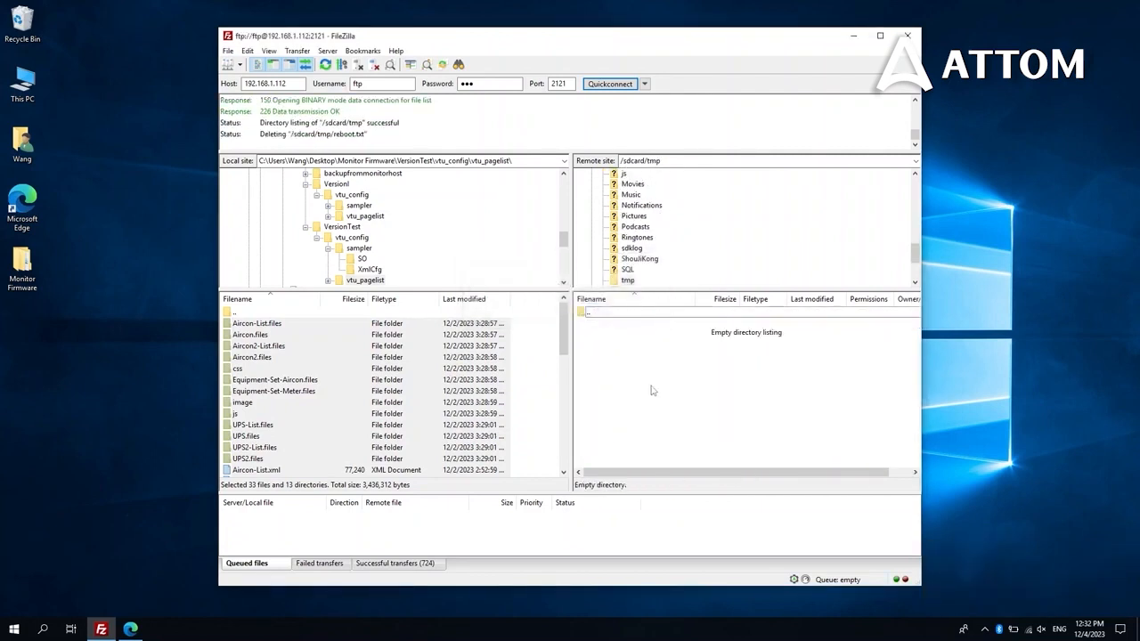
# Refresh the empty tmp listing several times, then bring up the monitoring dashboard in Edge
pyautogui.rightClick(652, 387)
pyautogui.click(692, 478)
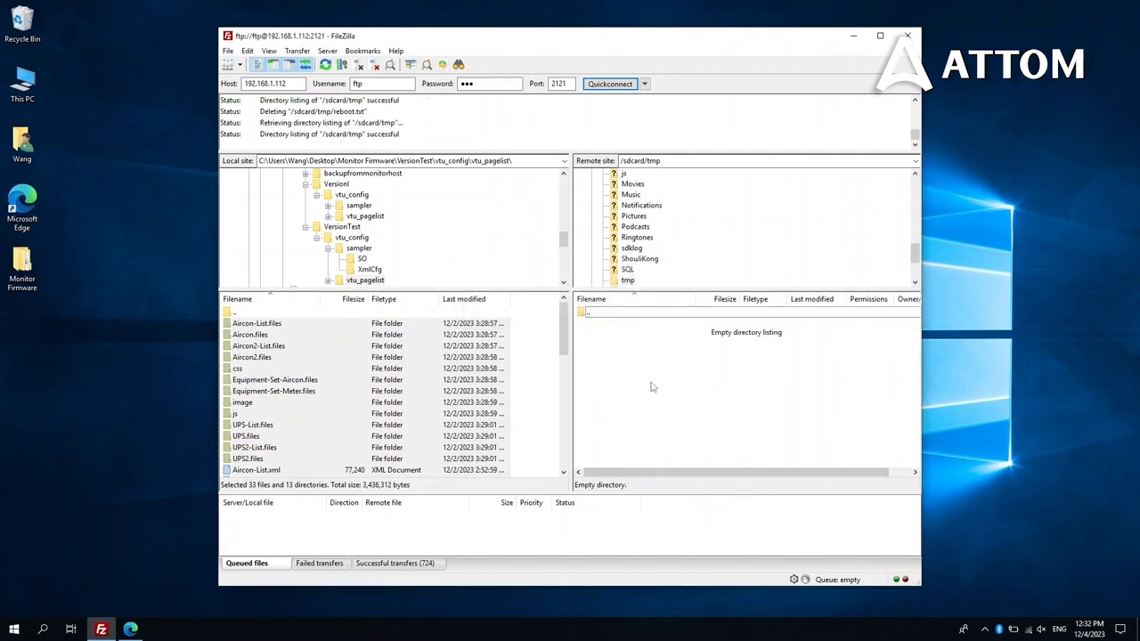
pyautogui.rightClick(652, 387)
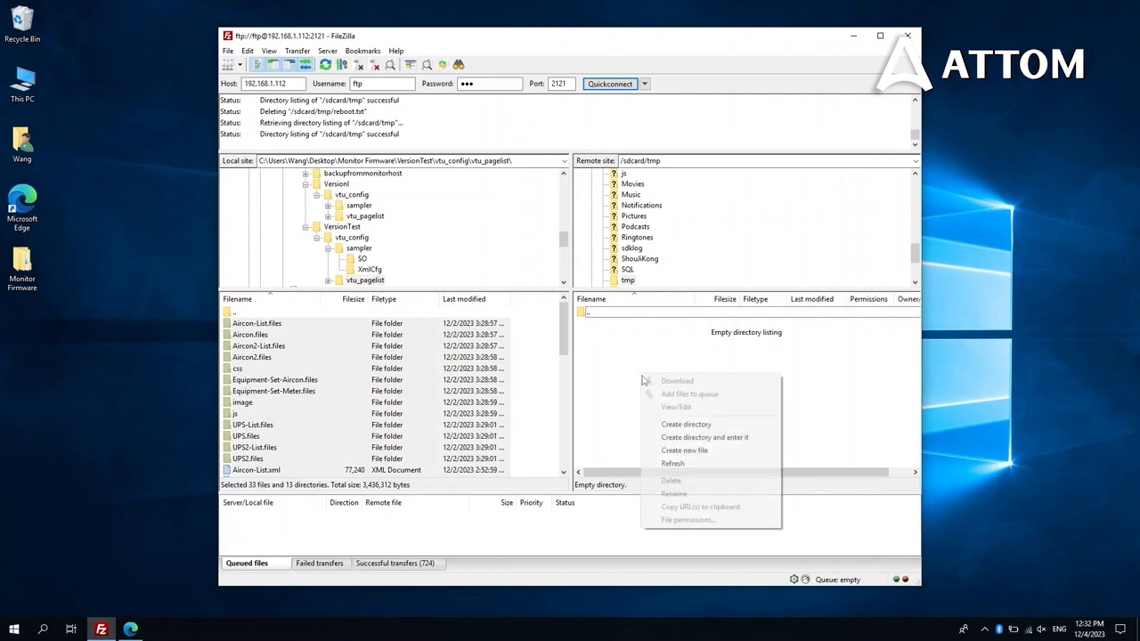
pyautogui.click(677, 463)
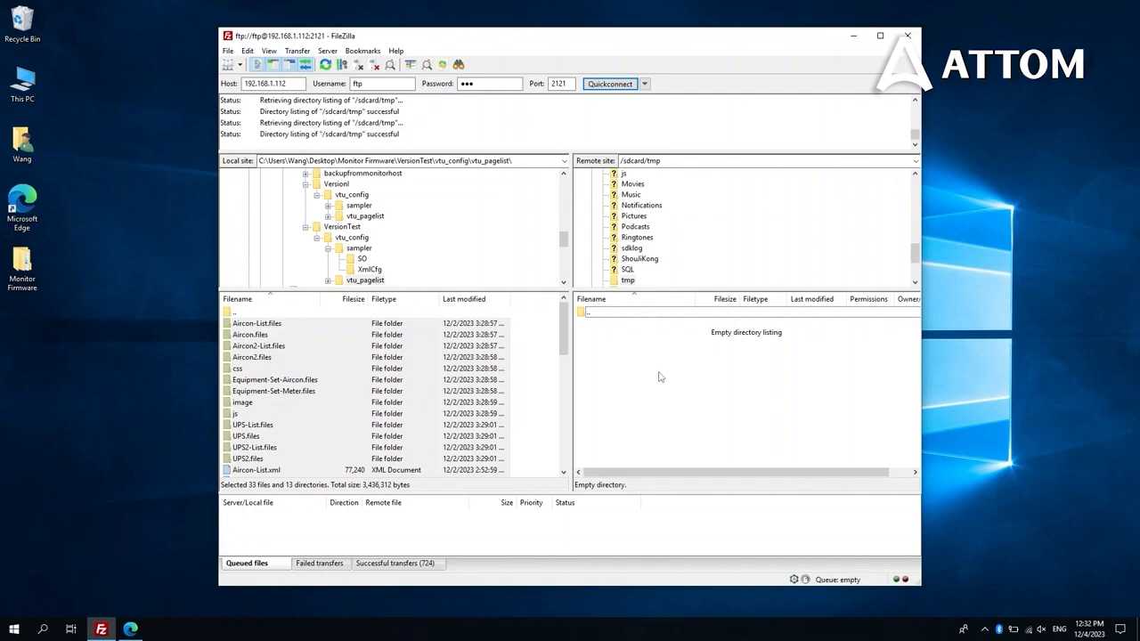
pyautogui.rightClick(659, 377)
pyautogui.click(676, 463)
pyautogui.rightClick(650, 364)
pyautogui.click(697, 452)
pyautogui.rightClick(656, 366)
pyautogui.click(698, 452)
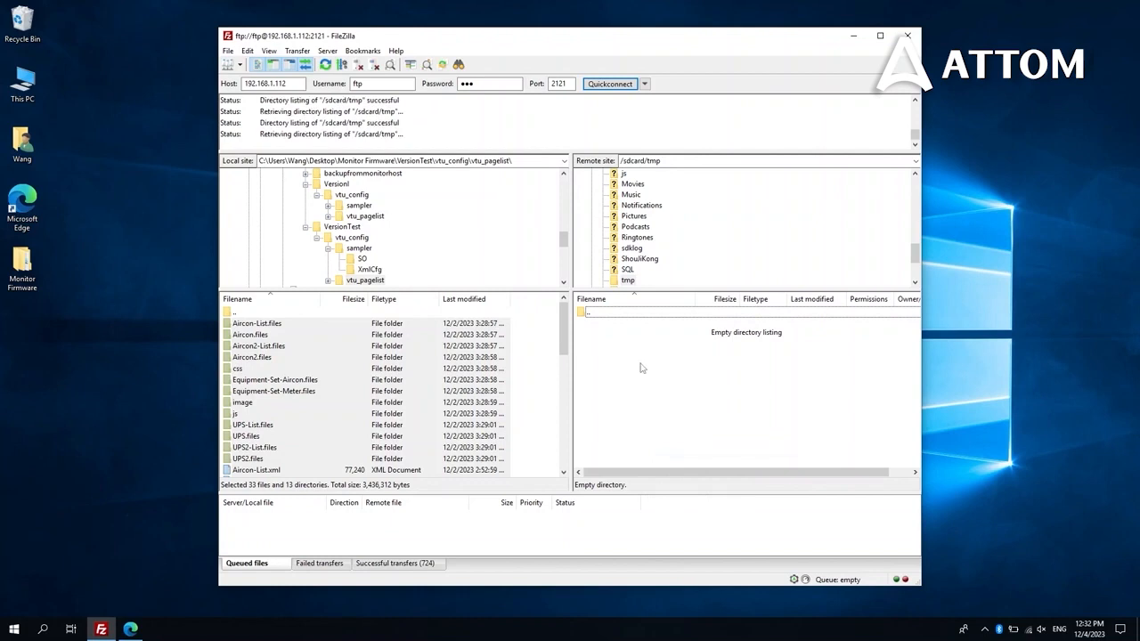
pyautogui.rightClick(641, 365)
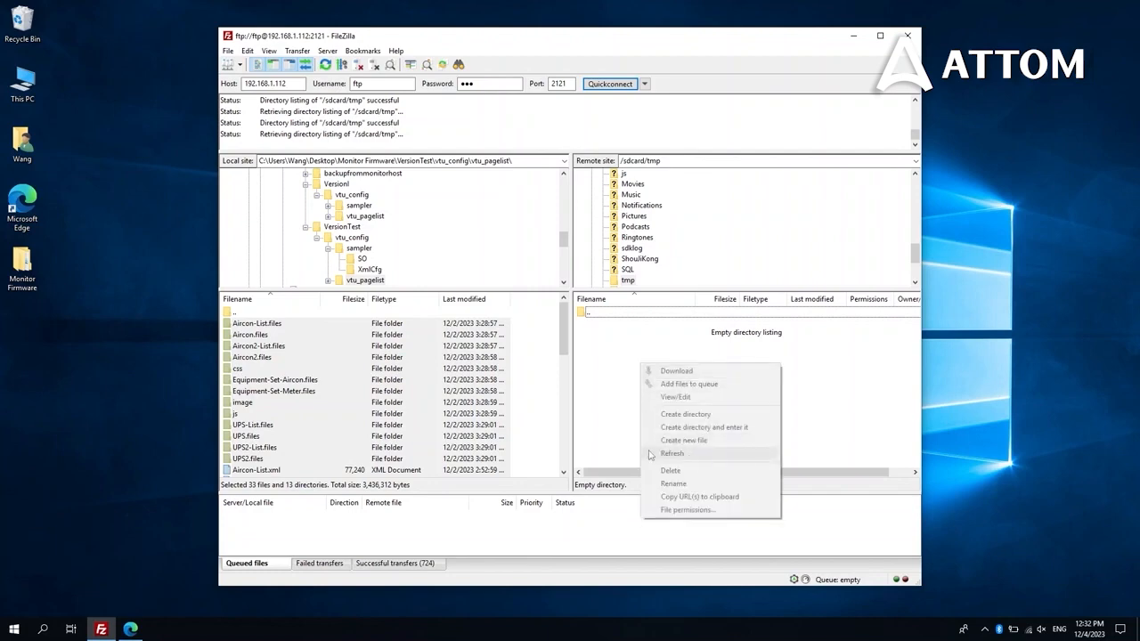
pyautogui.click(615, 422)
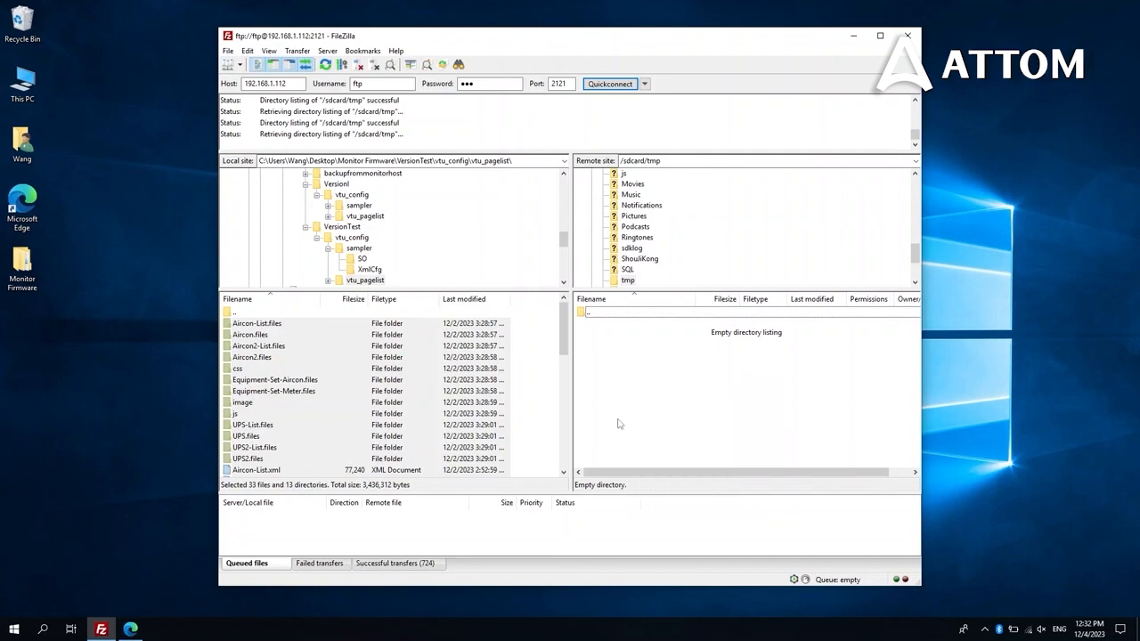
pyautogui.click(130, 628)
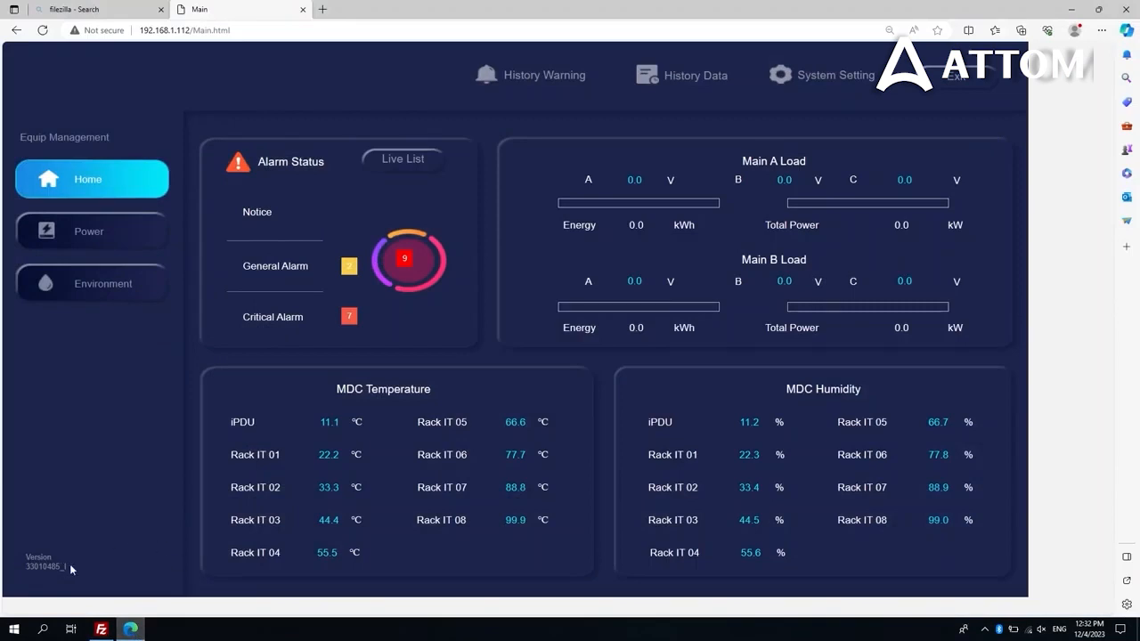
# Confirm a new reboot.txt reappeared in /sdcard/tmp and the dashboard version label reads Test
pyautogui.click(131, 626)
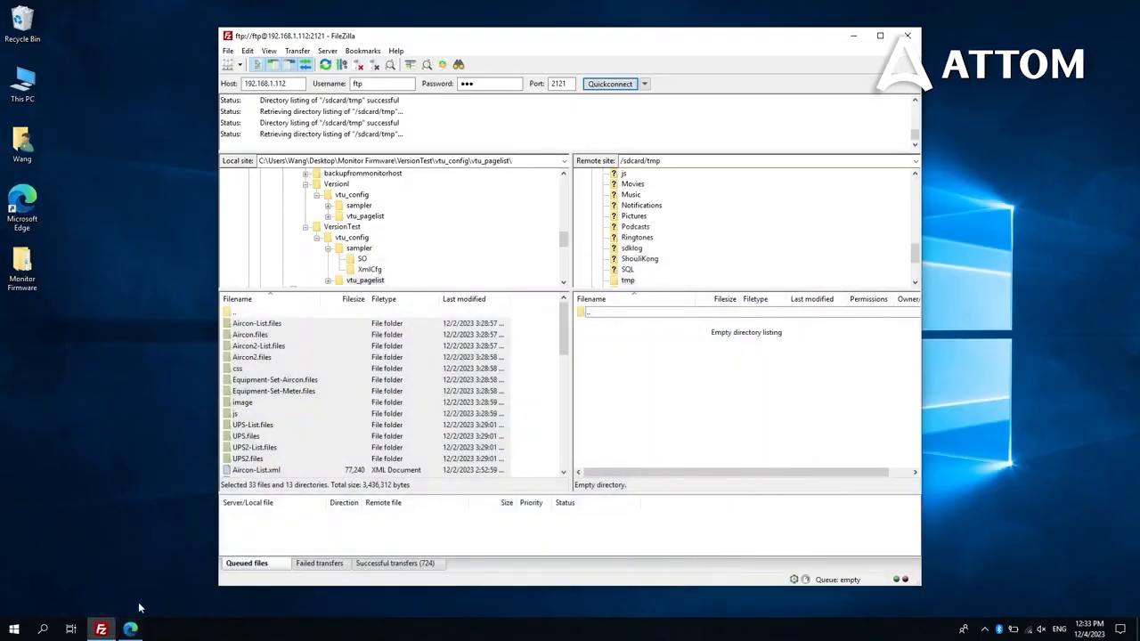
pyautogui.rightClick(646, 384)
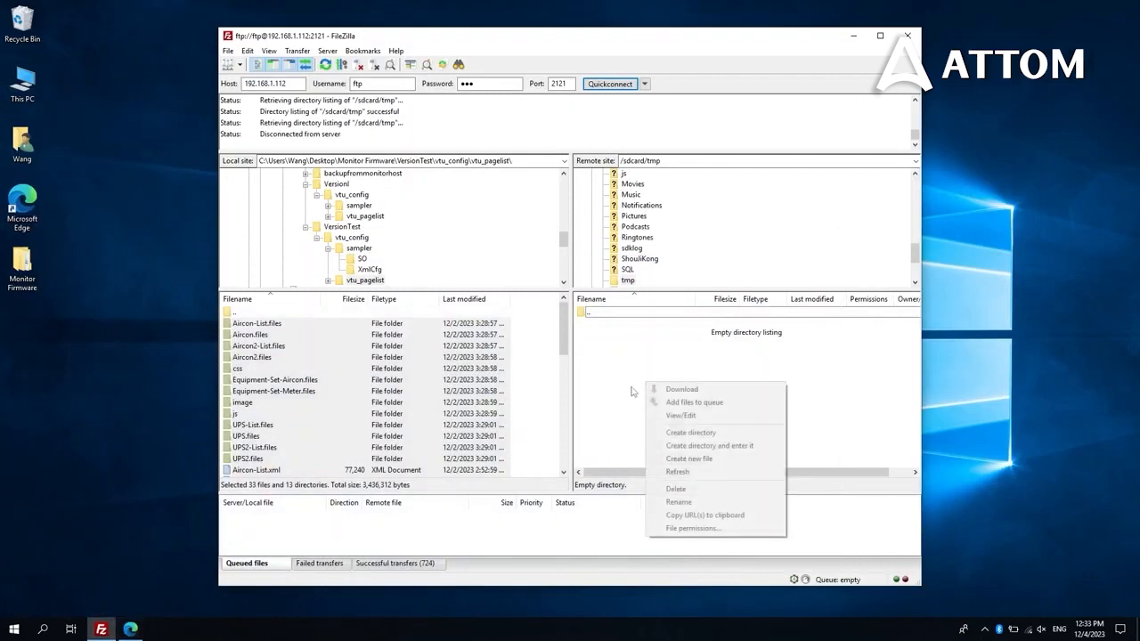
pyautogui.click(631, 389)
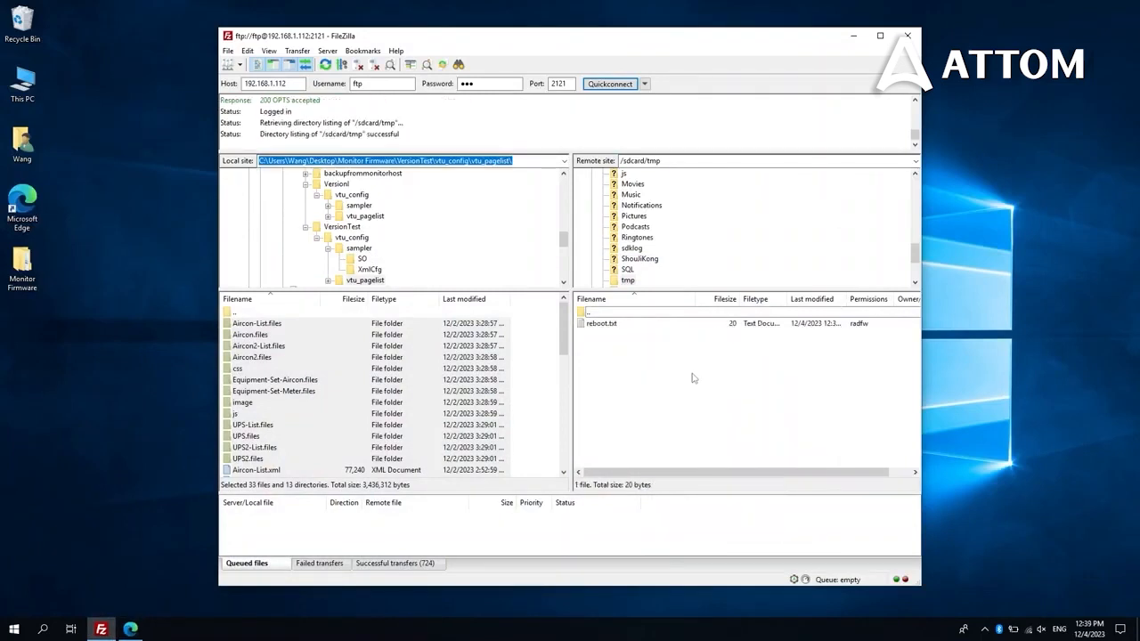
pyautogui.click(614, 327)
pyautogui.click(131, 629)
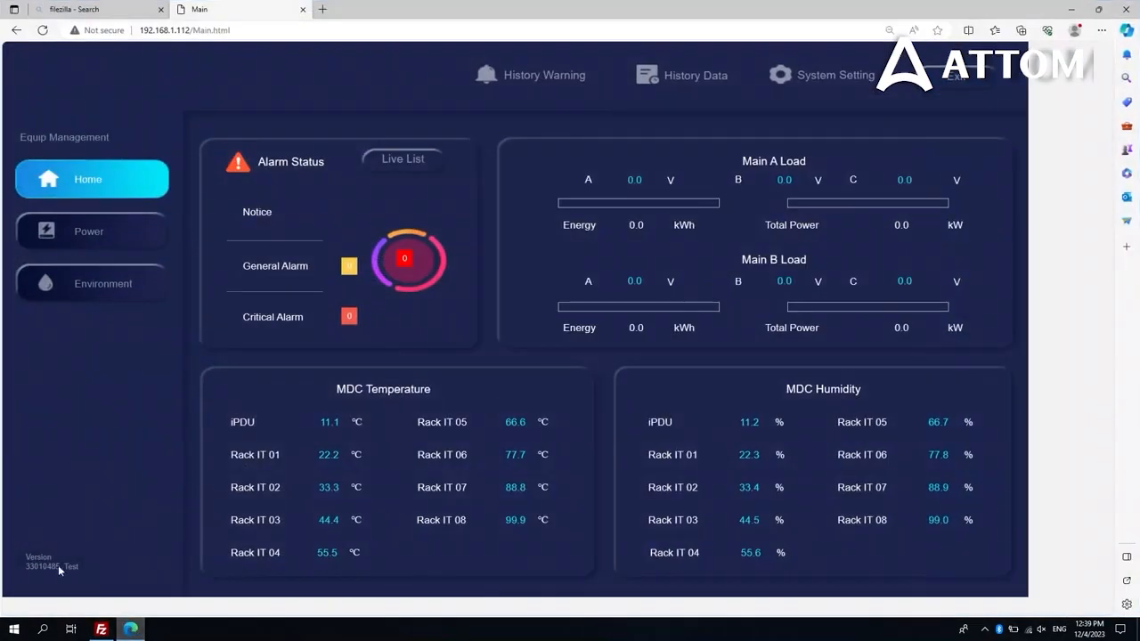
pyautogui.click(131, 630)
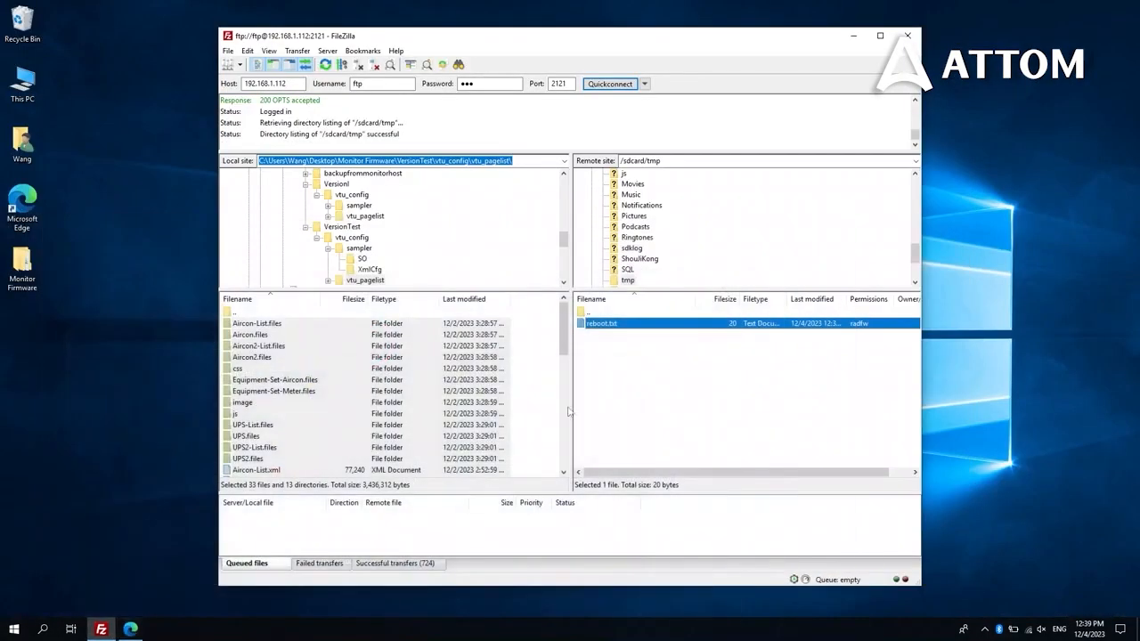
pyautogui.click(669, 388)
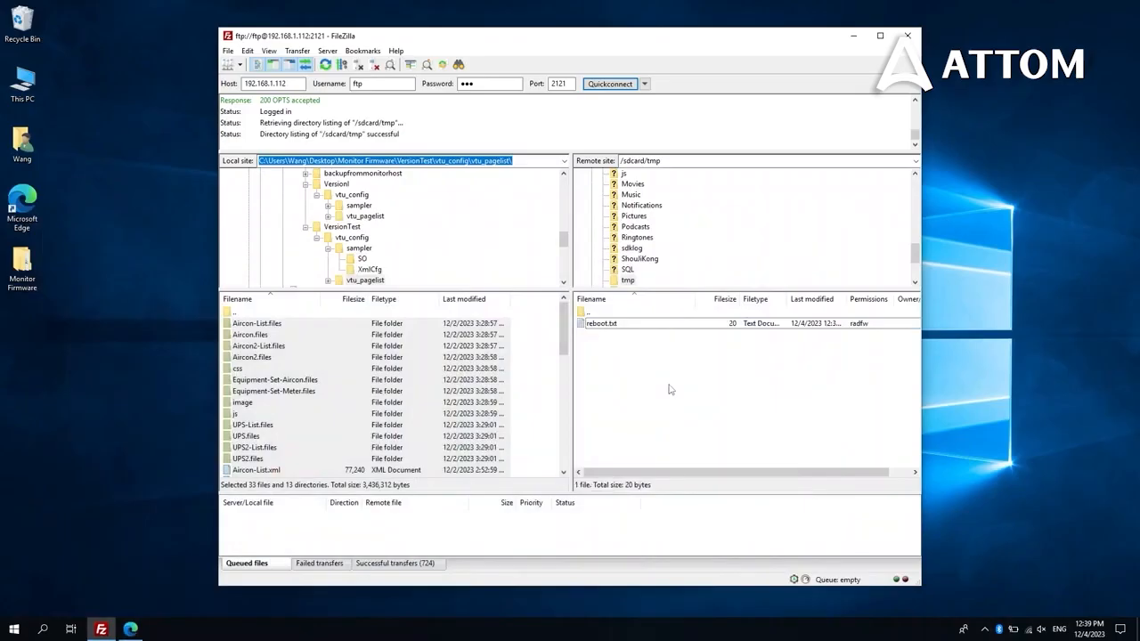